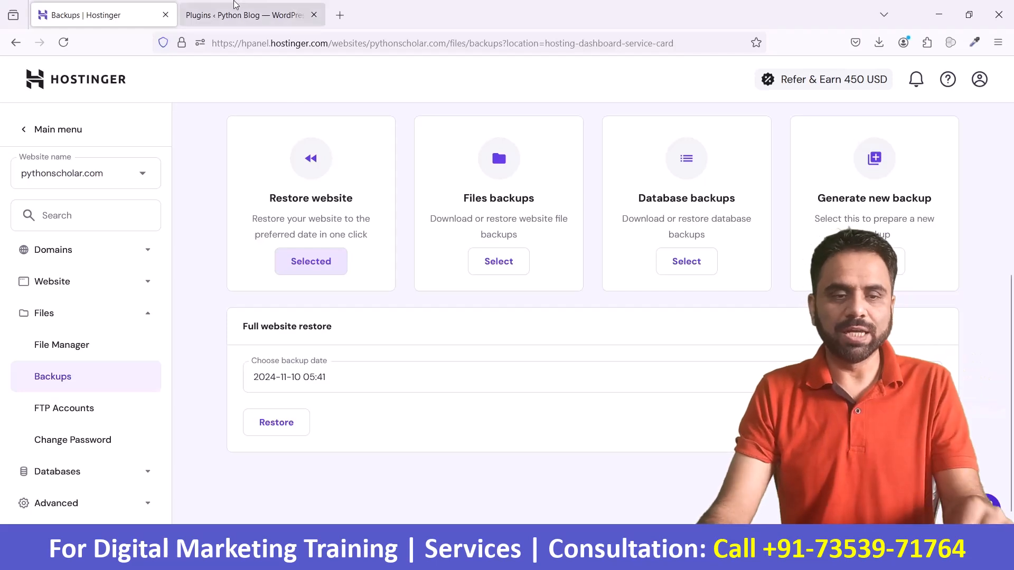
Step: Review the website, files and database backup options and check the available dates for a full website restore
{"action": "left_click_drag", "start_coordinate": [475, 198], "coordinate": [538, 200]}
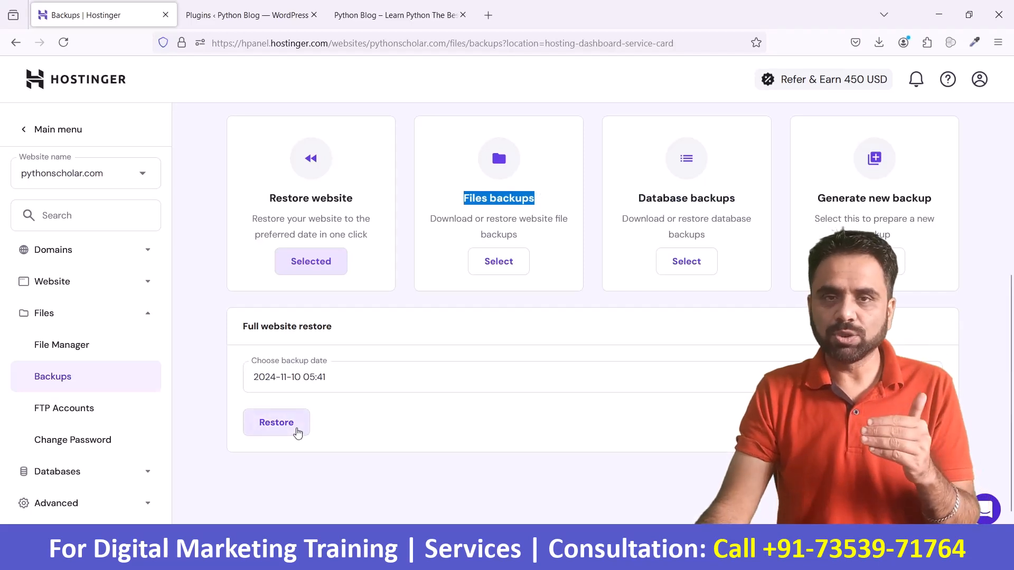
{"action": "left_click_drag", "start_coordinate": [633, 201], "coordinate": [738, 239]}
{"action": "left_click", "coordinate": [574, 176]}
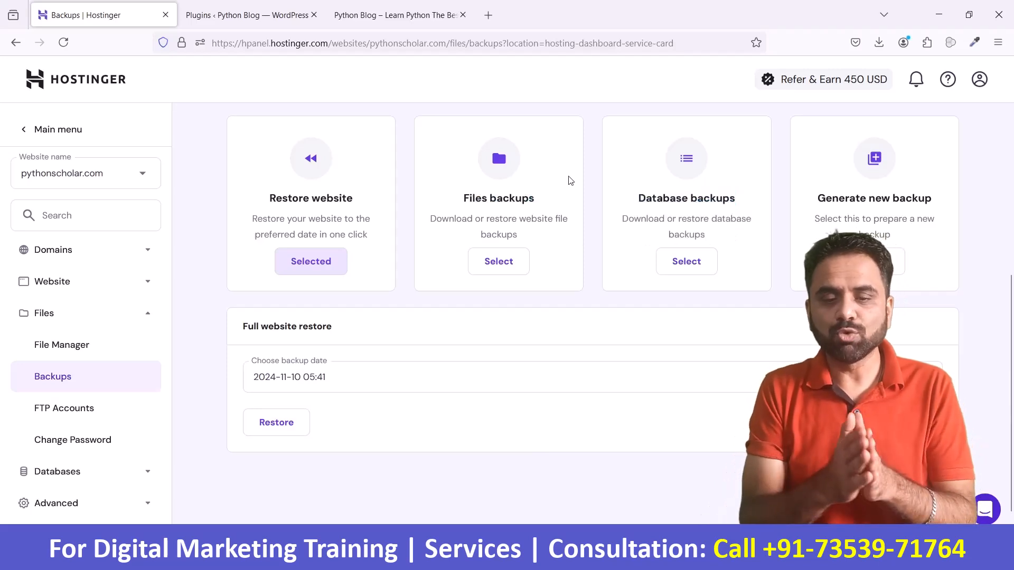
{"action": "scroll", "coordinate": [570, 180], "scroll_direction": "up", "scroll_amount": 1}
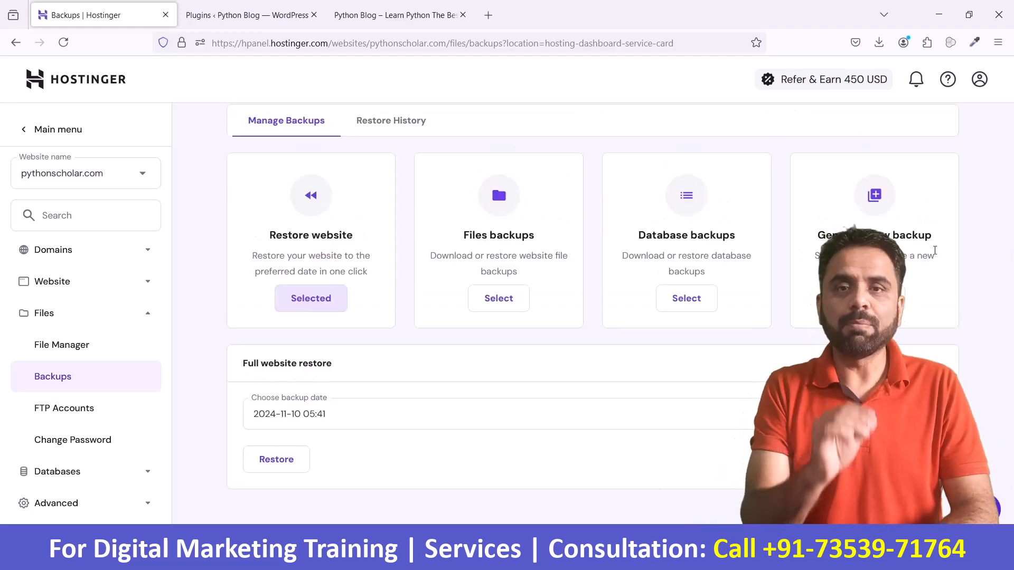
{"action": "scroll", "coordinate": [932, 253], "scroll_direction": "down", "scroll_amount": 2}
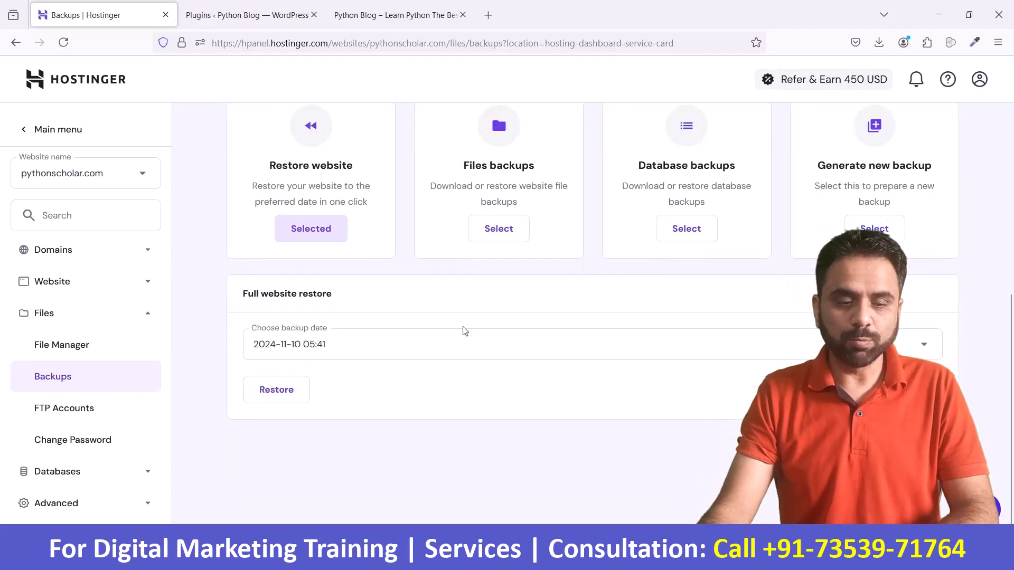
{"action": "left_click", "coordinate": [348, 338]}
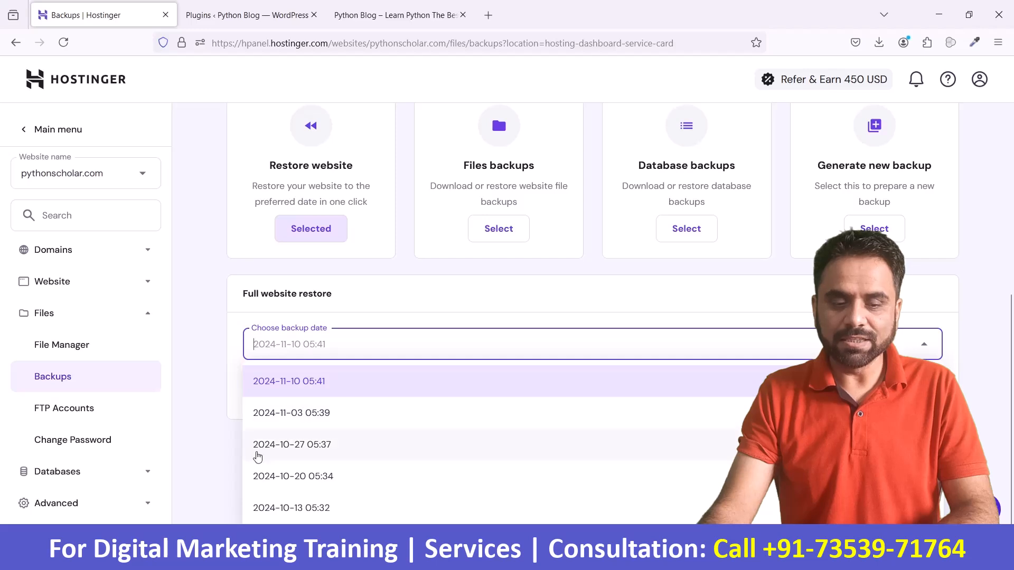
{"action": "left_click", "coordinate": [974, 322]}
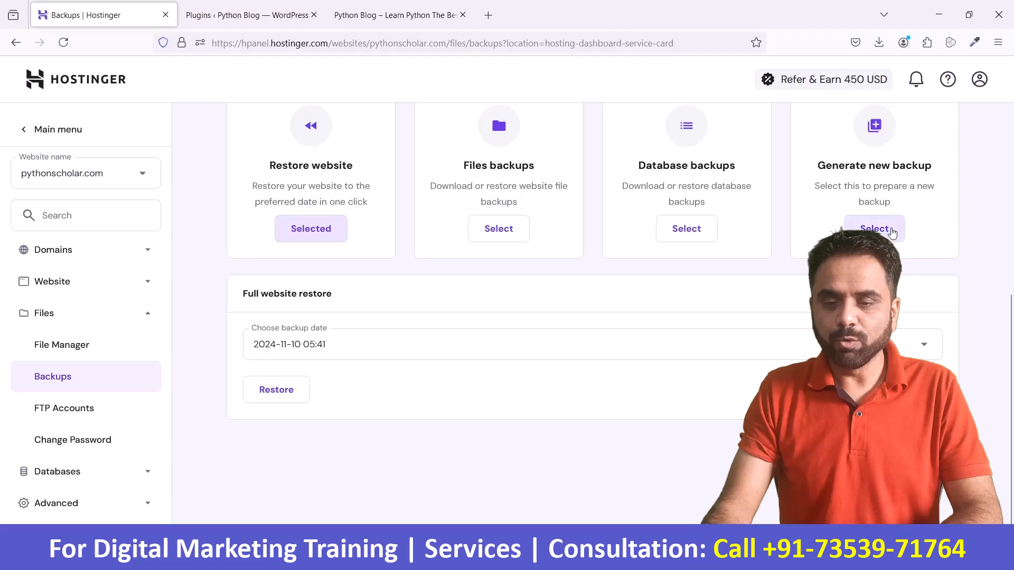
Step: Open the prompt for generating a new backup and cancel it
{"action": "left_click", "coordinate": [891, 232]}
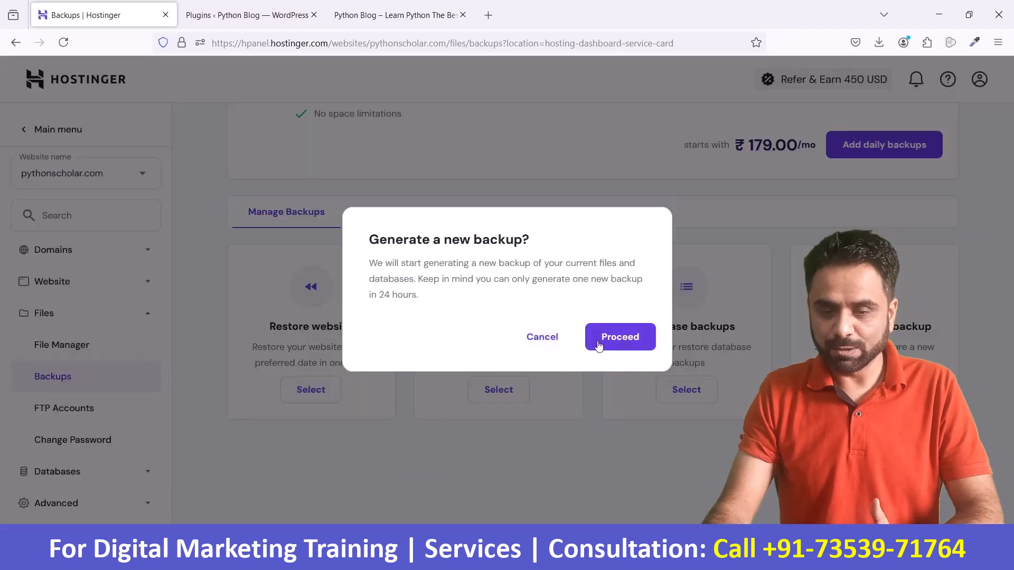
{"action": "left_click", "coordinate": [553, 339]}
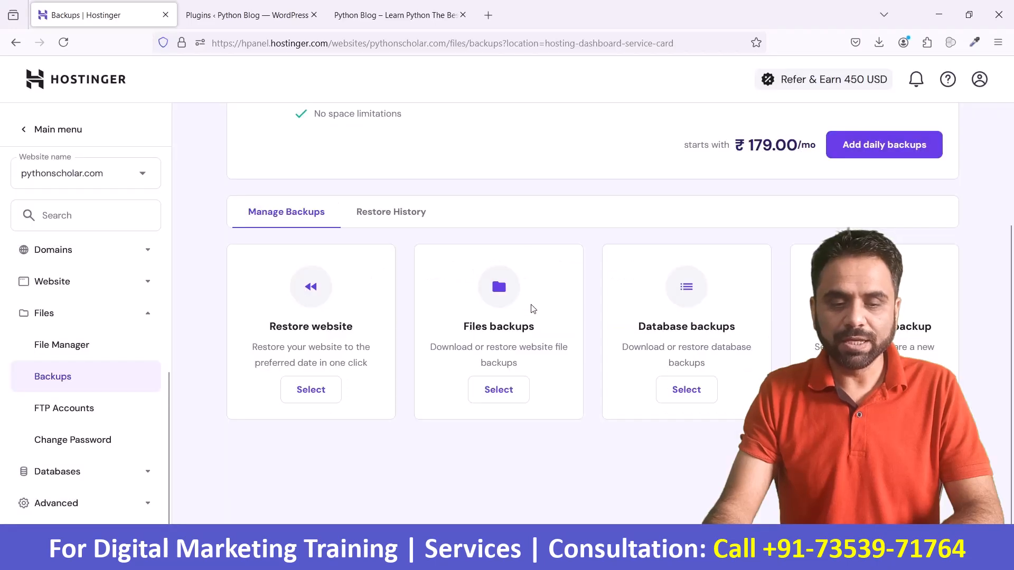
Step: Select Files backups and view the dates available for restoring or downloading the website files
{"action": "left_click", "coordinate": [503, 389]}
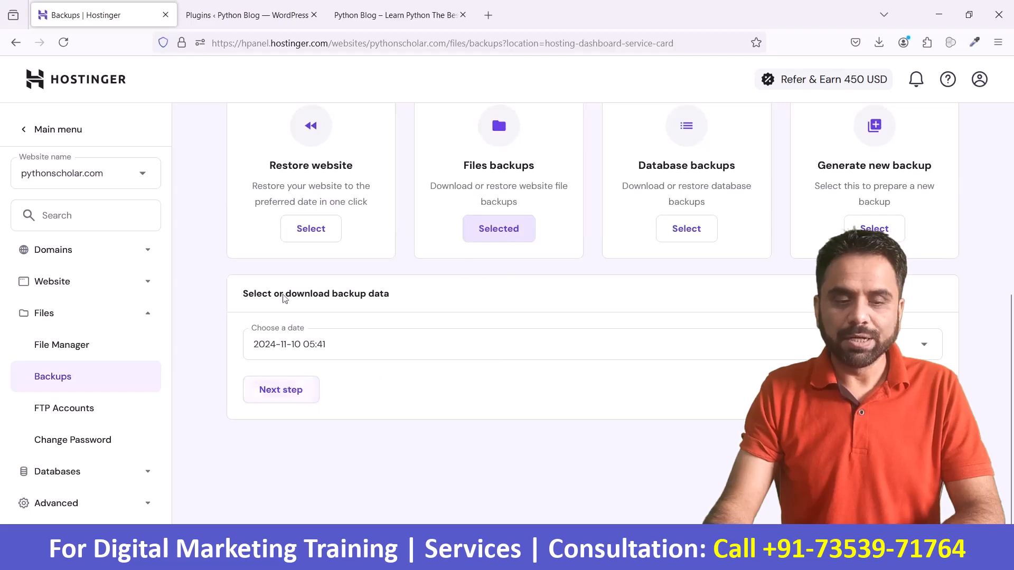
{"action": "left_click_drag", "start_coordinate": [246, 297], "coordinate": [391, 303]}
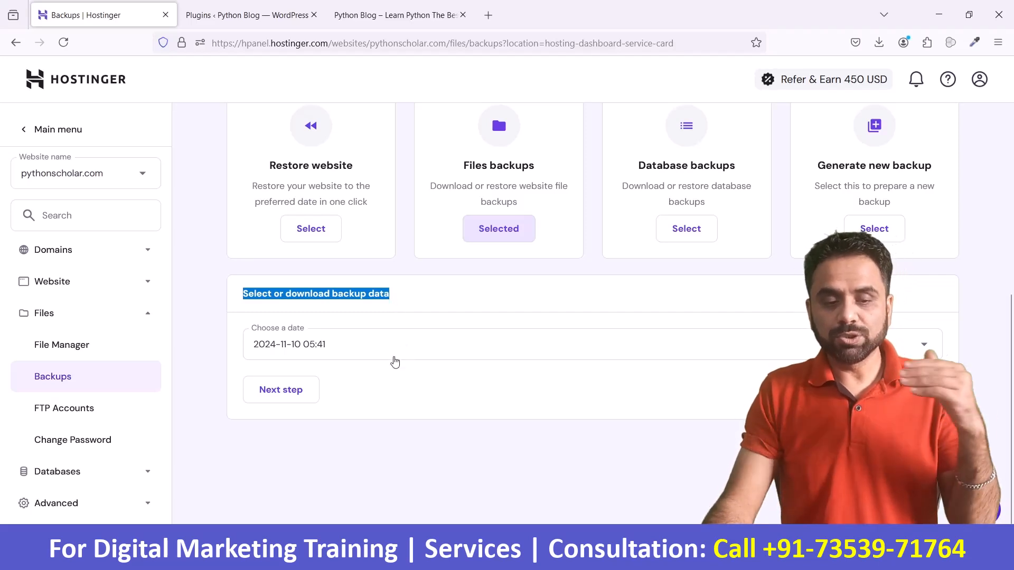
{"action": "left_click", "coordinate": [393, 359]}
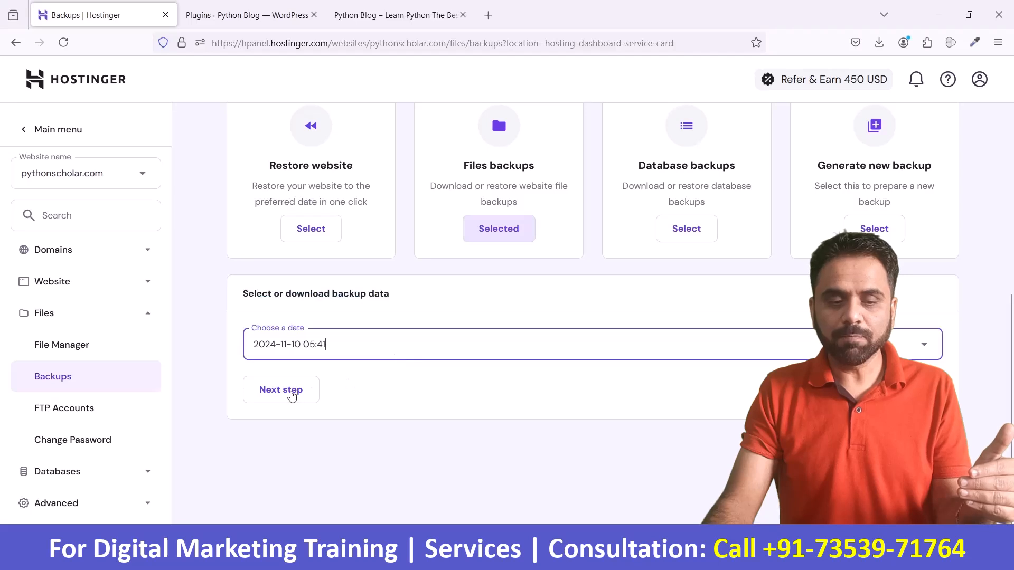
{"action": "left_click", "coordinate": [288, 396]}
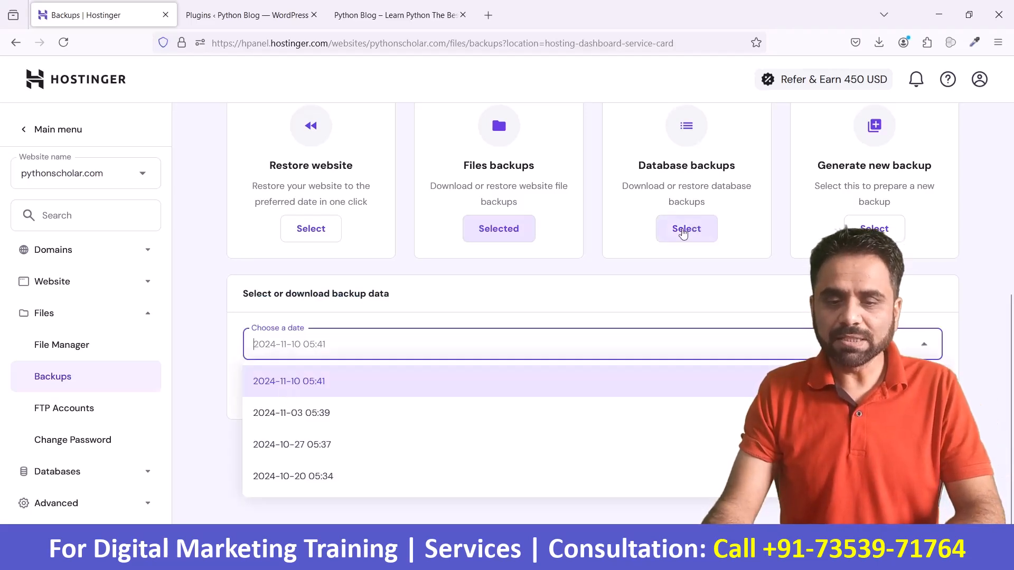
Step: Switch to Database backups and view the list of databases that can be chosen
{"action": "left_click", "coordinate": [683, 233]}
{"action": "left_click", "coordinate": [683, 233]}
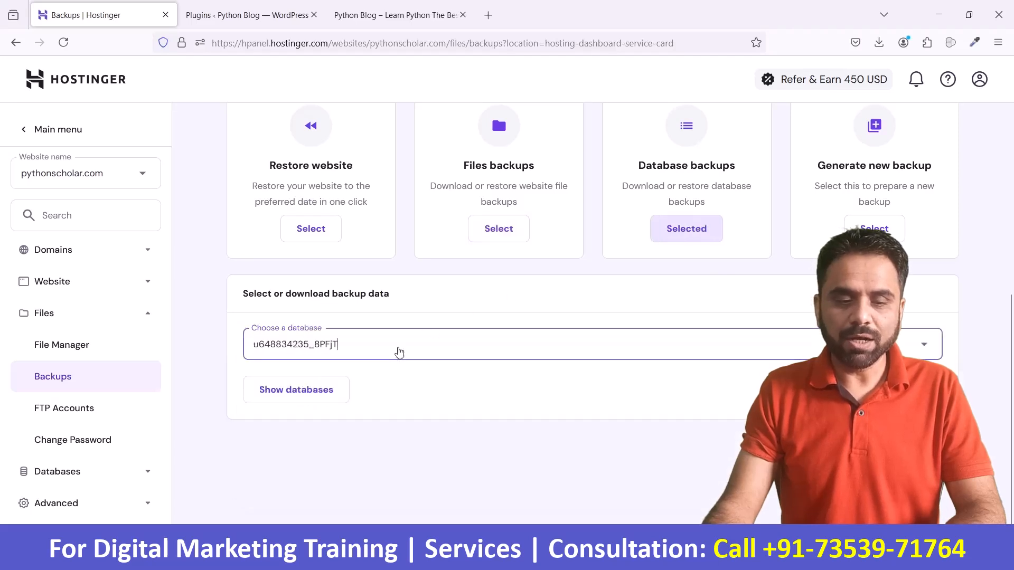
{"action": "left_click", "coordinate": [417, 353]}
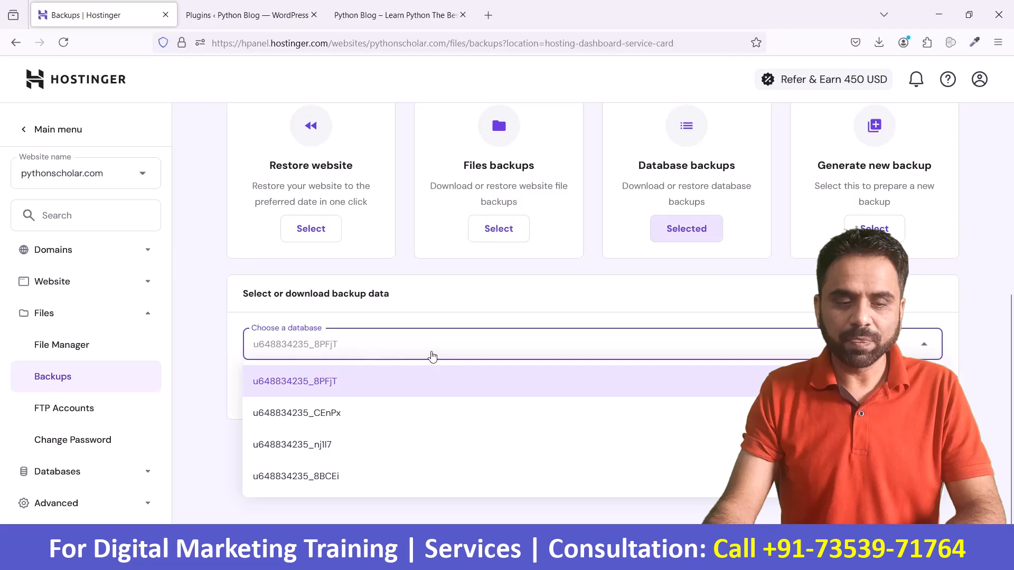
{"action": "left_click", "coordinate": [447, 309]}
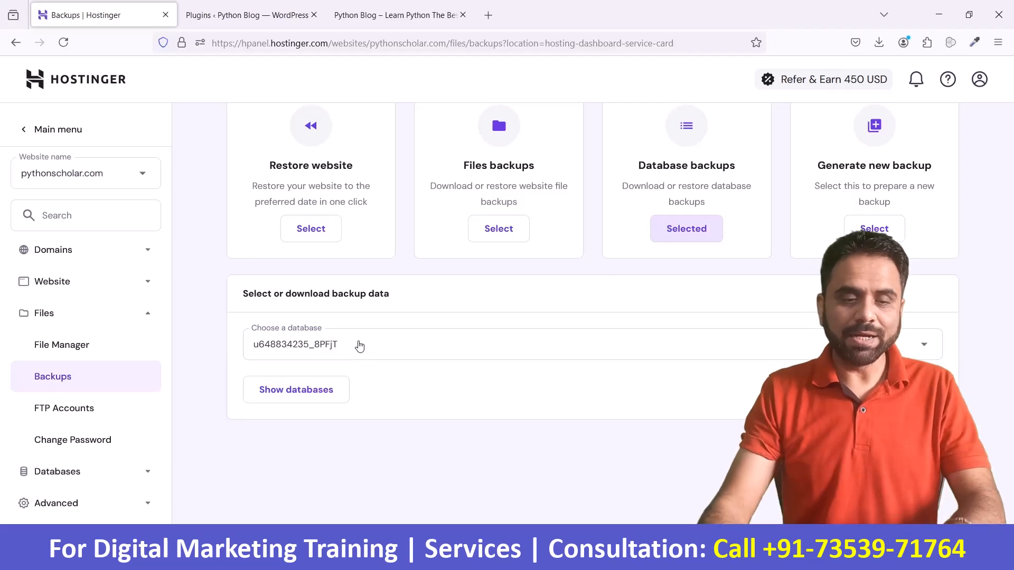
{"action": "left_click", "coordinate": [367, 351]}
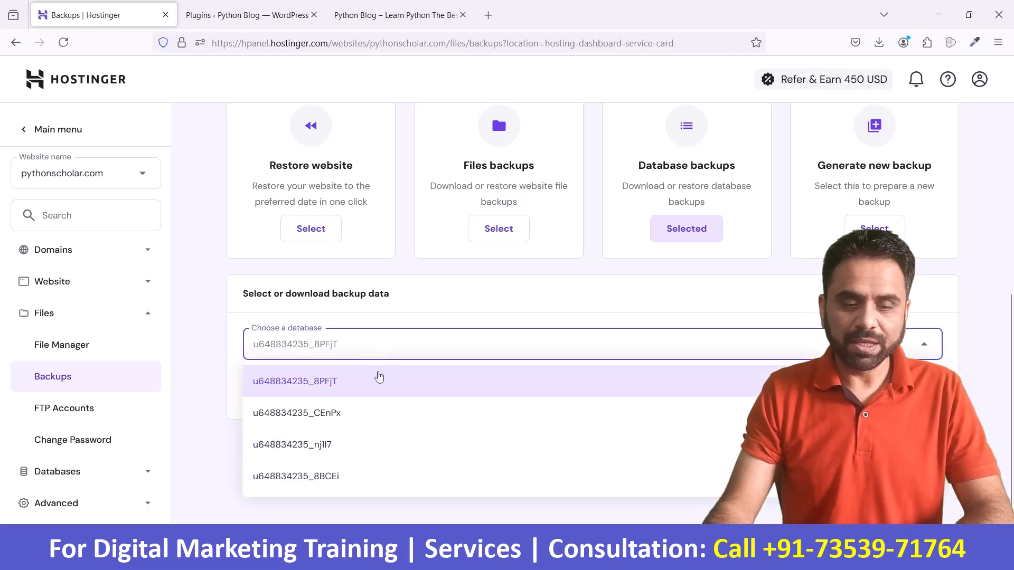
{"action": "left_click", "coordinate": [399, 302]}
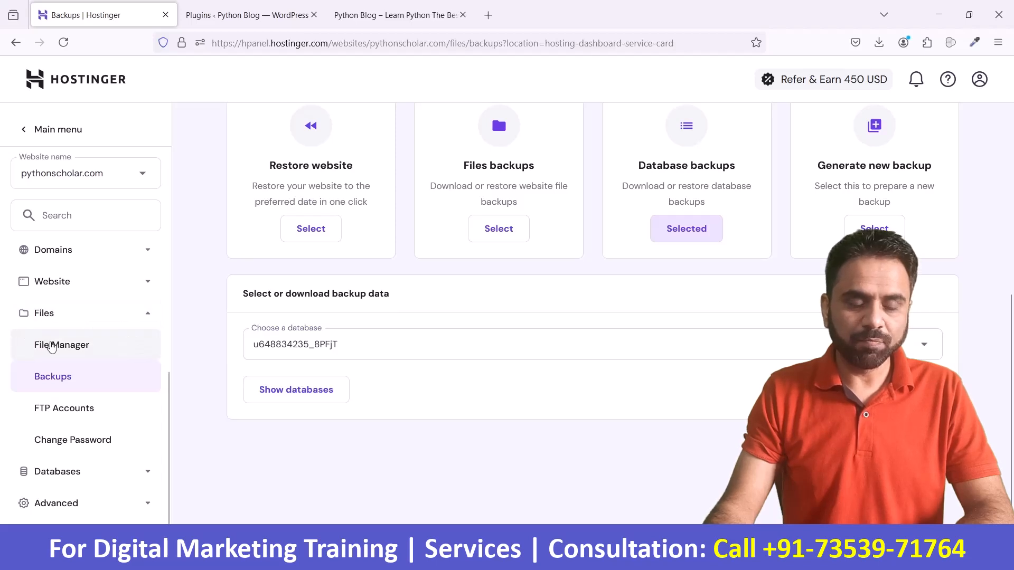
Step: Open File Manager in a new tab, access the files of pythonscholar.com and enter the public_html folder
{"action": "right_click", "coordinate": [51, 348]}
{"action": "left_click", "coordinate": [95, 91]}
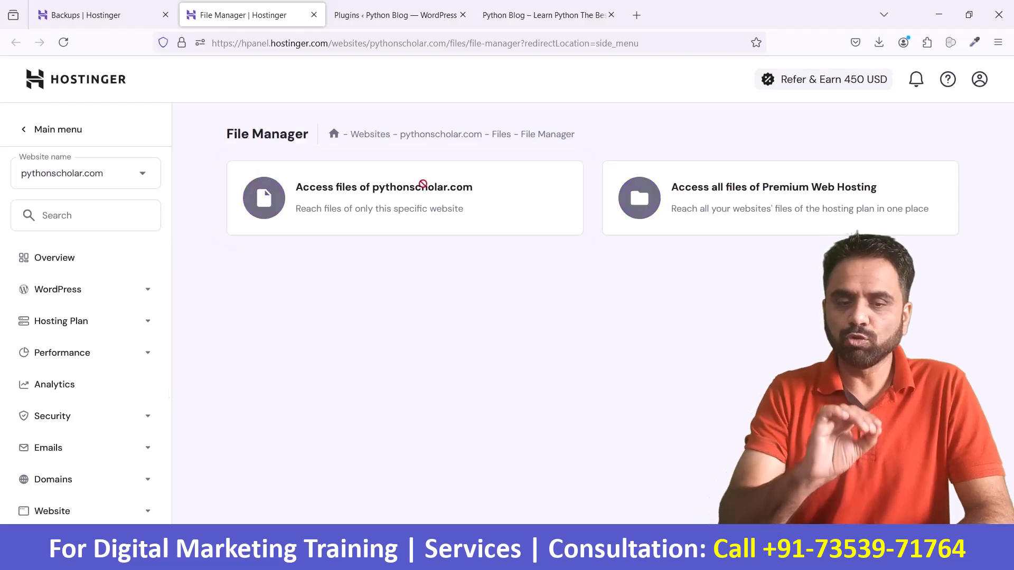
{"action": "left_click", "coordinate": [424, 189]}
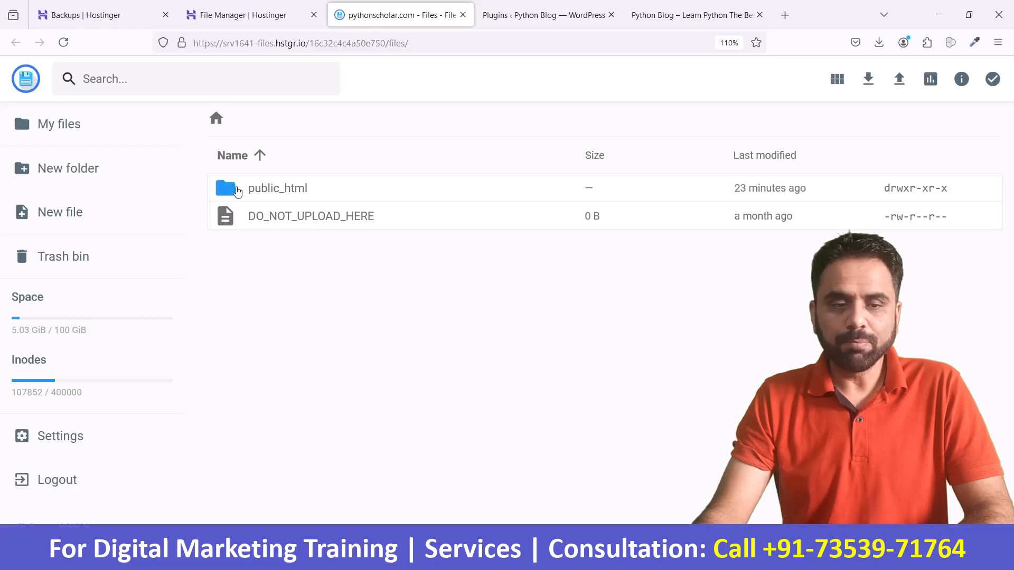
{"action": "left_click", "coordinate": [237, 191]}
{"action": "double_click", "coordinate": [237, 192]}
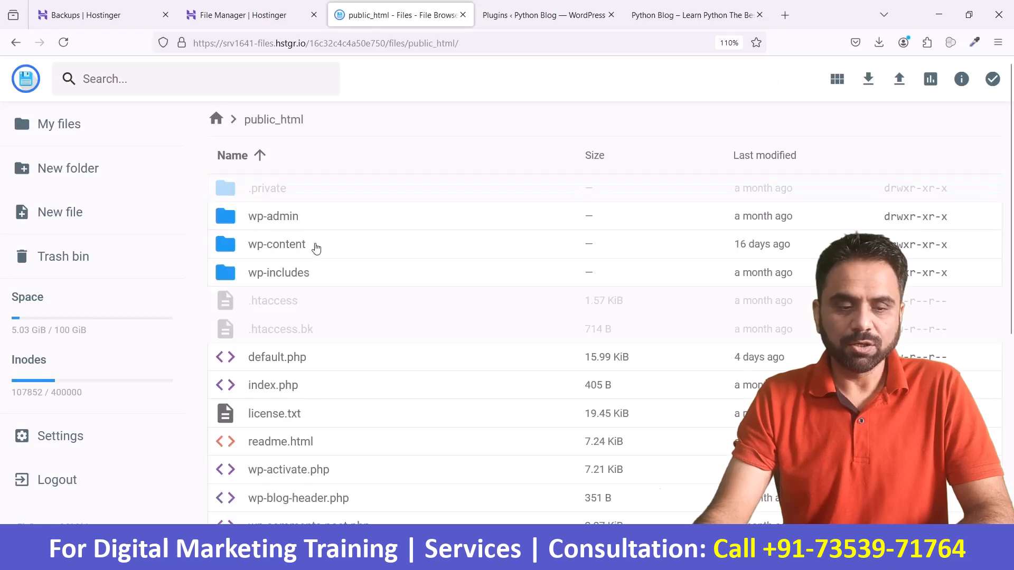
Step: Open wp-config.php for editing and examine the ending of the database name in the DB_NAME line
{"action": "scroll", "coordinate": [315, 247], "scroll_direction": "down", "scroll_amount": 5}
{"action": "left_click", "coordinate": [290, 359]}
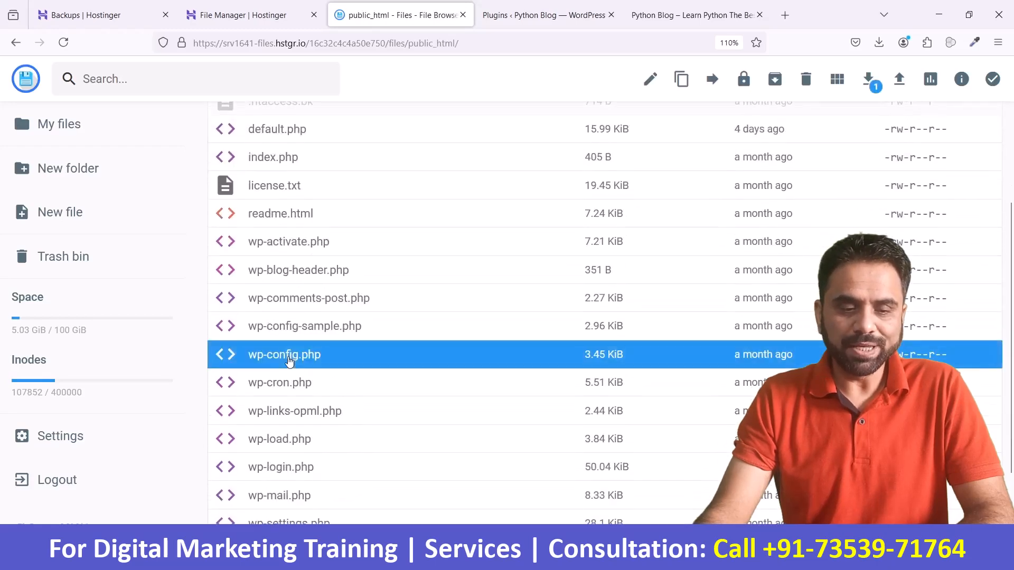
{"action": "right_click", "coordinate": [289, 358]}
{"action": "scroll", "coordinate": [340, 416], "scroll_direction": "down", "scroll_amount": 2}
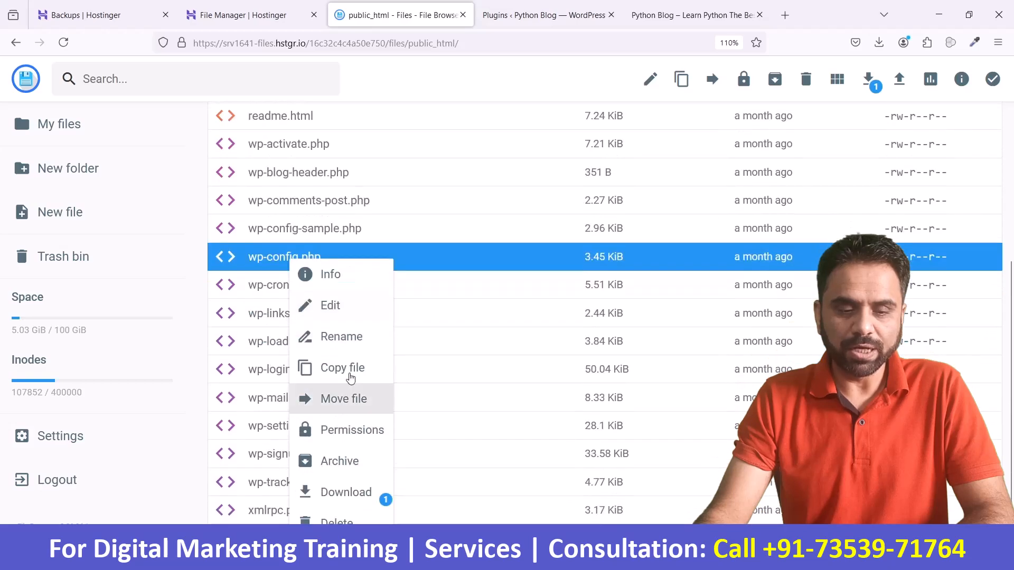
{"action": "left_click", "coordinate": [331, 303]}
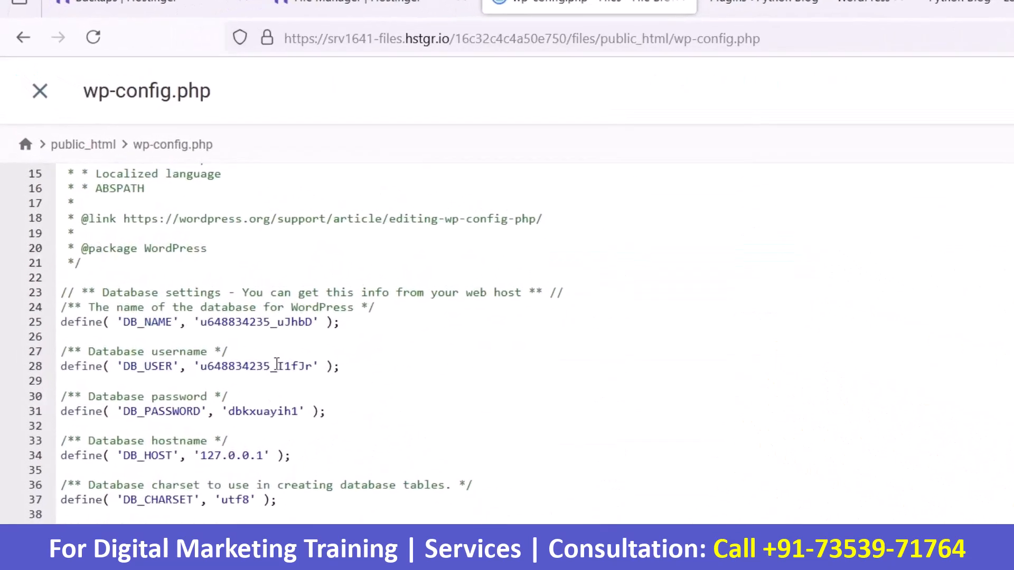
{"action": "left_click_drag", "start_coordinate": [436, 464], "coordinate": [468, 464]}
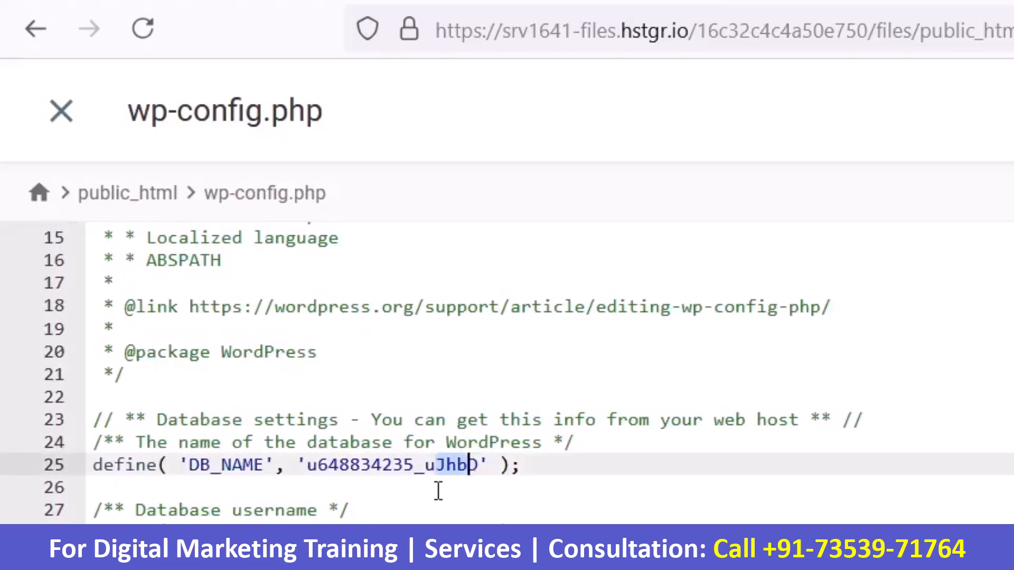
{"action": "left_click", "coordinate": [545, 495]}
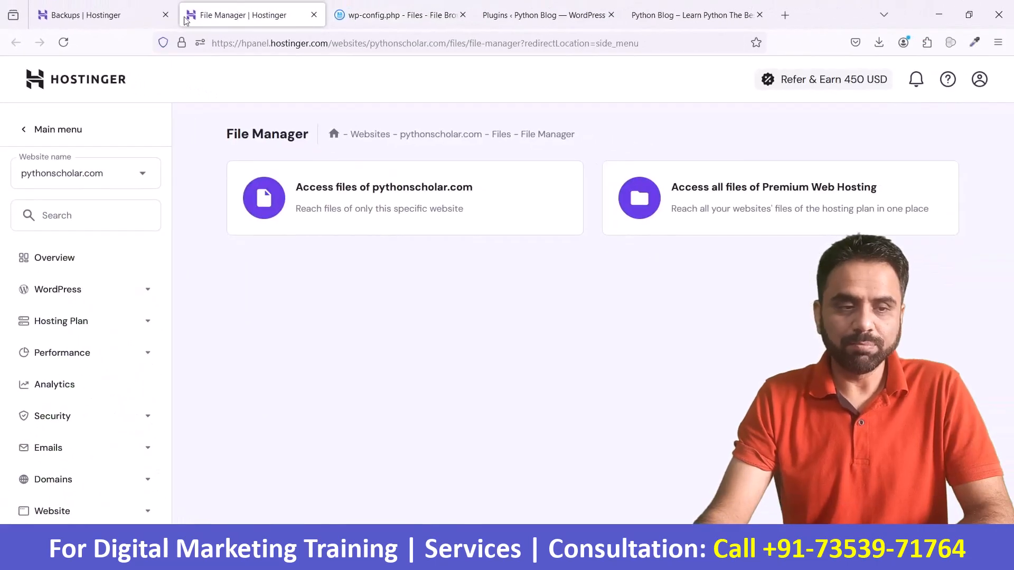
Step: Return to the Backups page and choose the database ending in uJhbD, matching DB_NAME in wp-config.php
{"action": "left_click", "coordinate": [146, 17]}
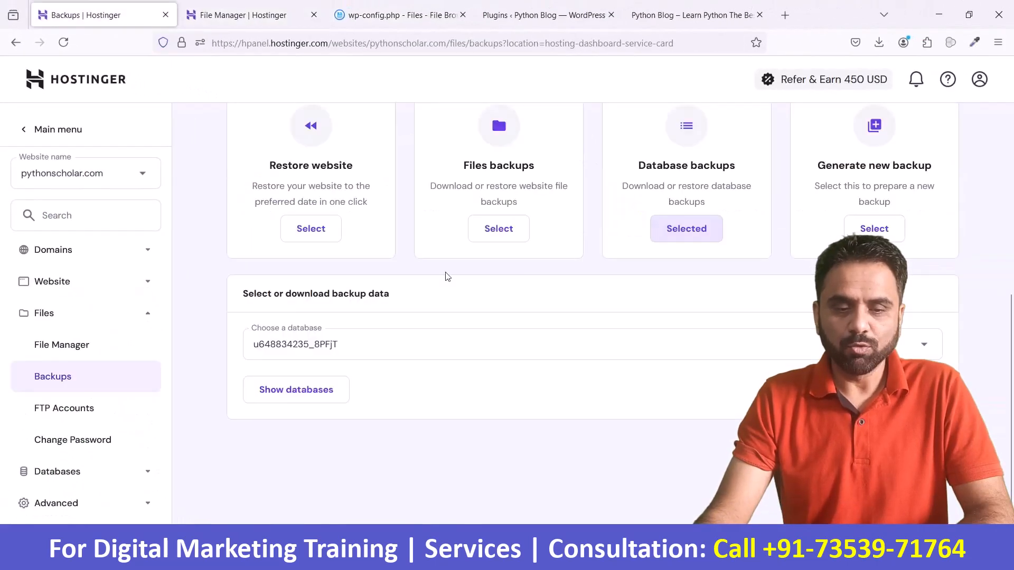
{"action": "left_click", "coordinate": [359, 352]}
{"action": "left_click", "coordinate": [381, 351]}
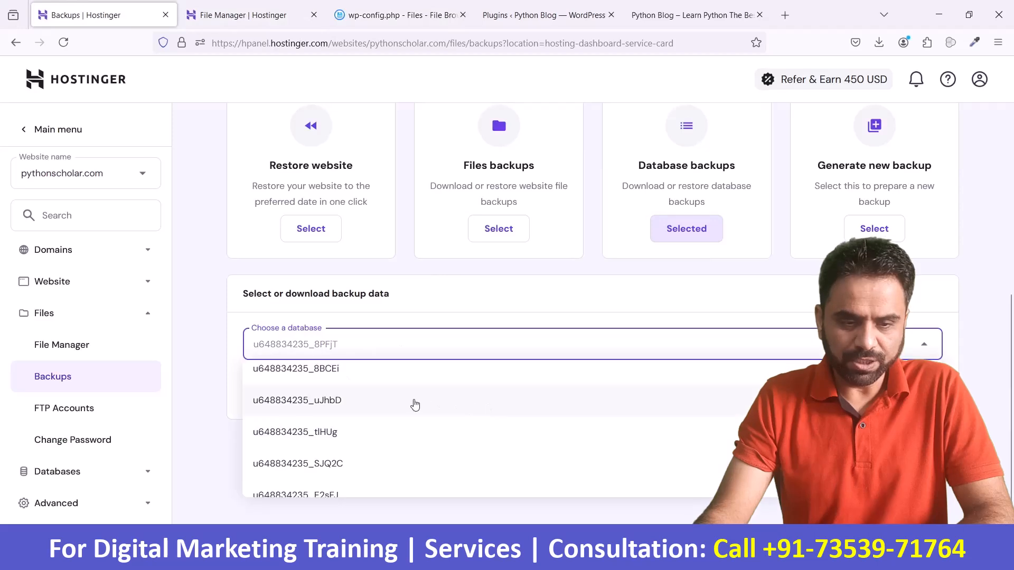
{"action": "left_click", "coordinate": [415, 402]}
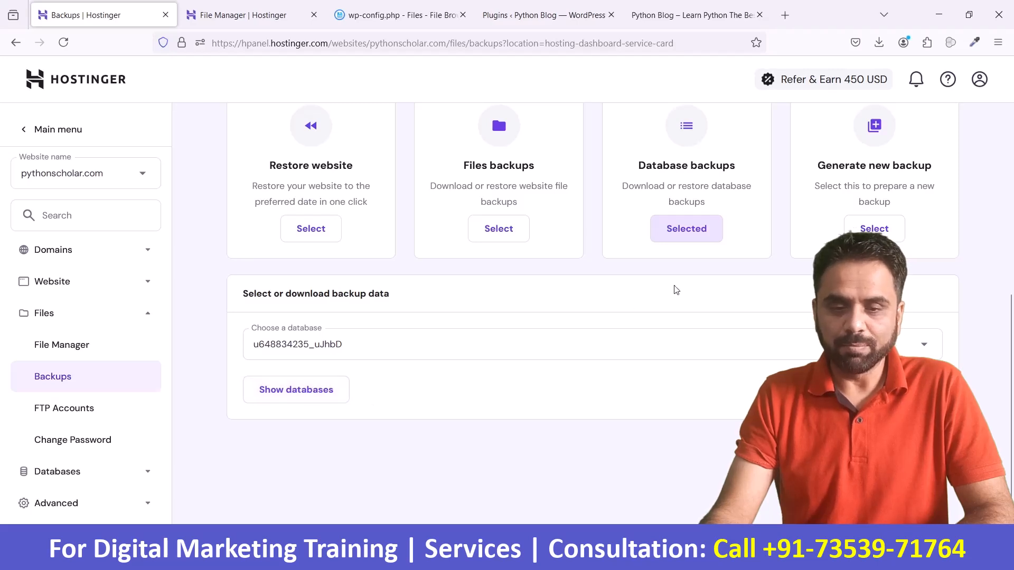
Step: Show the chosen database's backups and look through their dates and the restore and download options
{"action": "scroll", "coordinate": [333, 191], "scroll_direction": "down", "scroll_amount": 3}
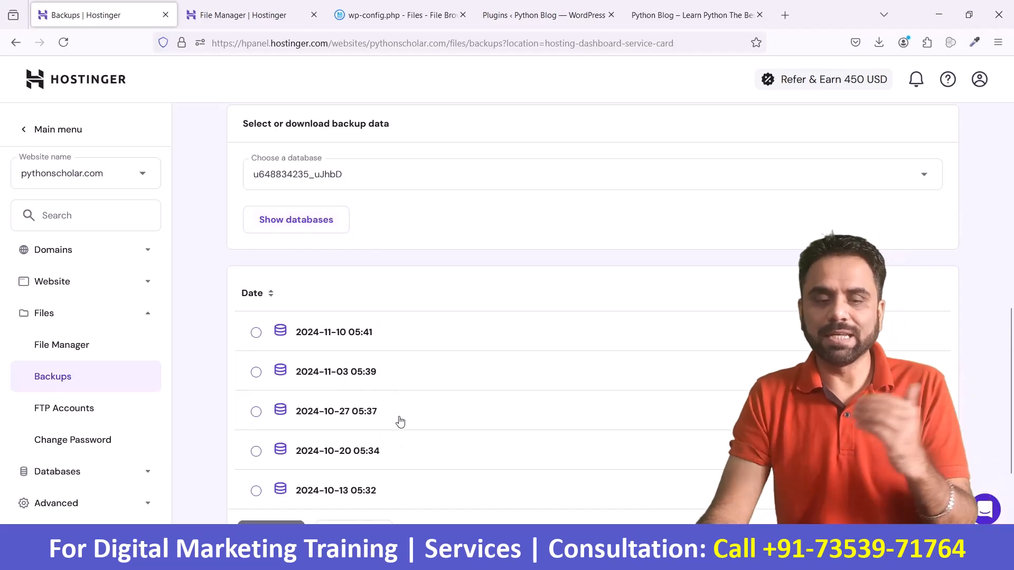
{"action": "scroll", "coordinate": [401, 421], "scroll_direction": "down", "scroll_amount": 1}
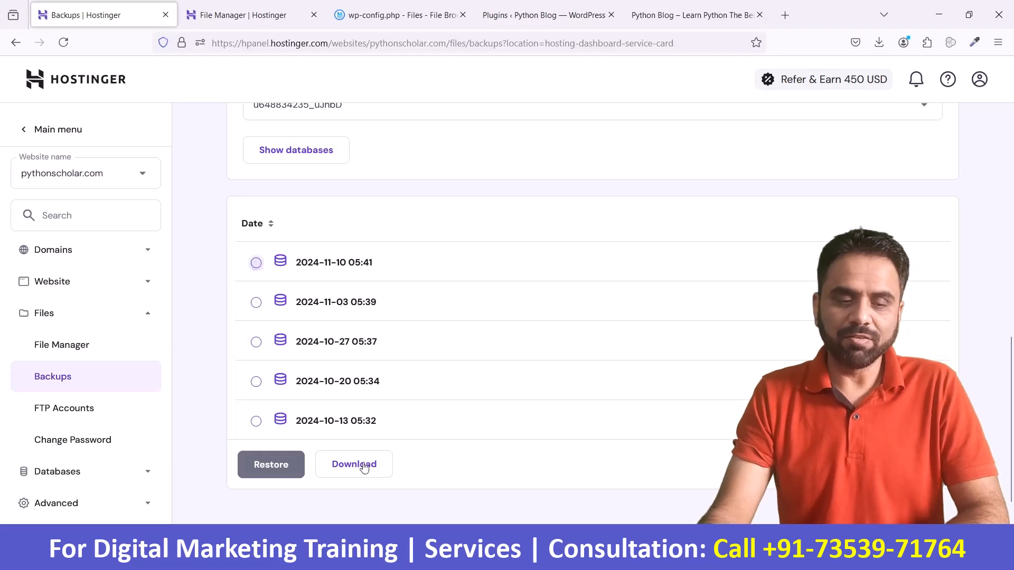
{"action": "scroll", "coordinate": [436, 465], "scroll_direction": "up", "scroll_amount": 5}
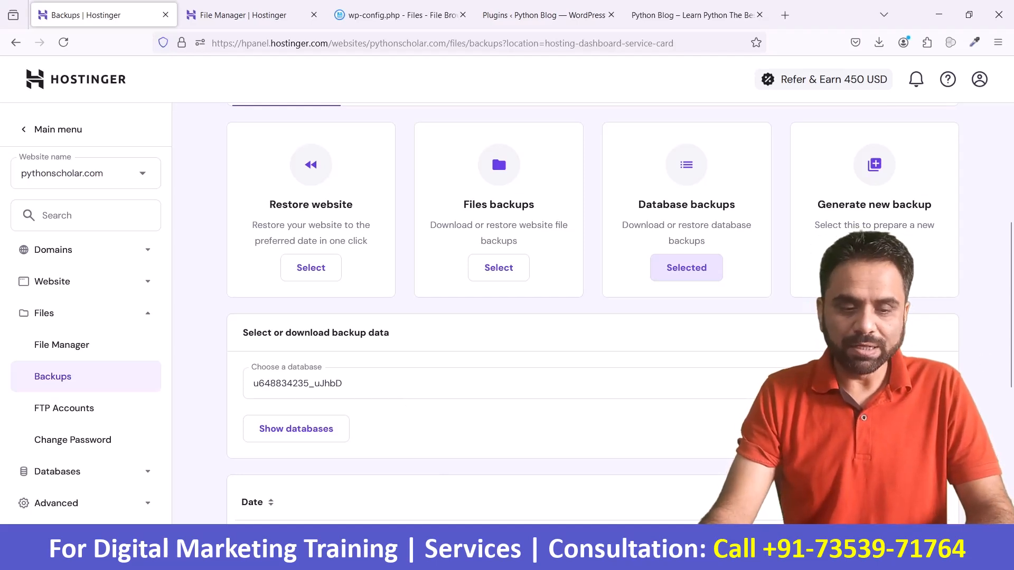
Step: Switch to Restore website and open the list of backup dates for a full website restore
{"action": "left_click", "coordinate": [342, 384]}
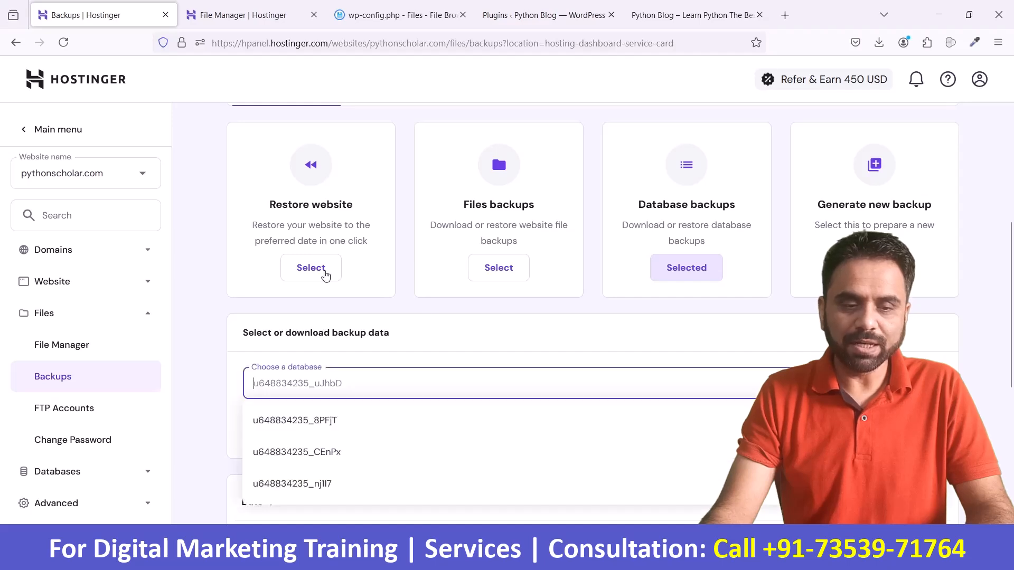
{"action": "left_click", "coordinate": [310, 267]}
{"action": "scroll", "coordinate": [395, 340], "scroll_direction": "down", "scroll_amount": 3}
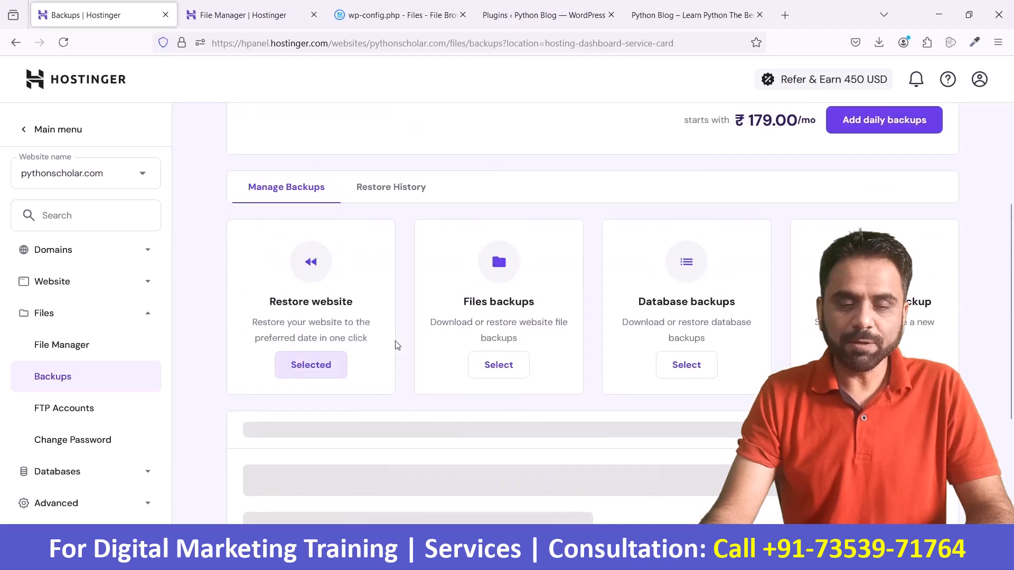
{"action": "scroll", "coordinate": [393, 344], "scroll_direction": "down", "scroll_amount": 3}
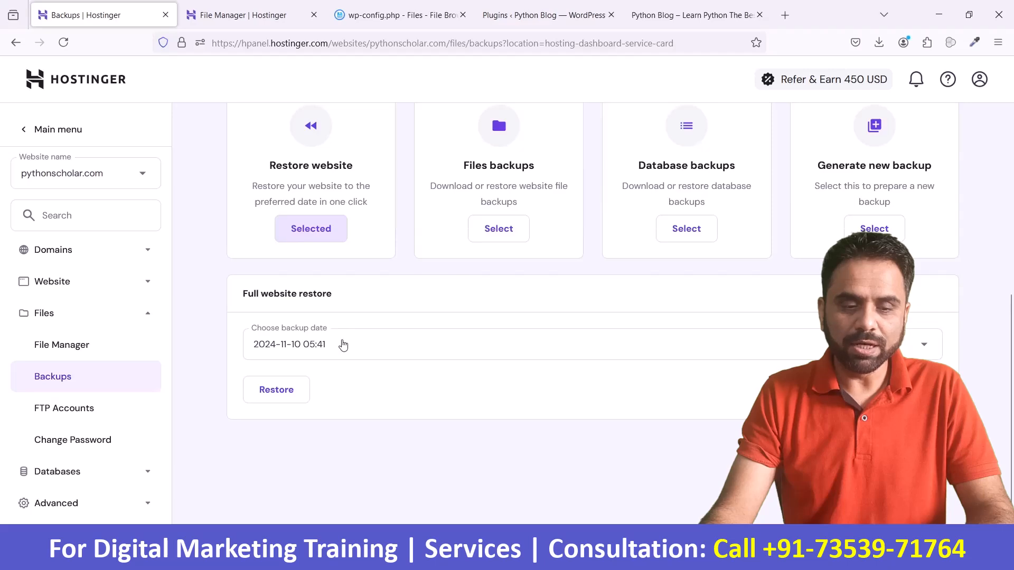
{"action": "left_click", "coordinate": [342, 351]}
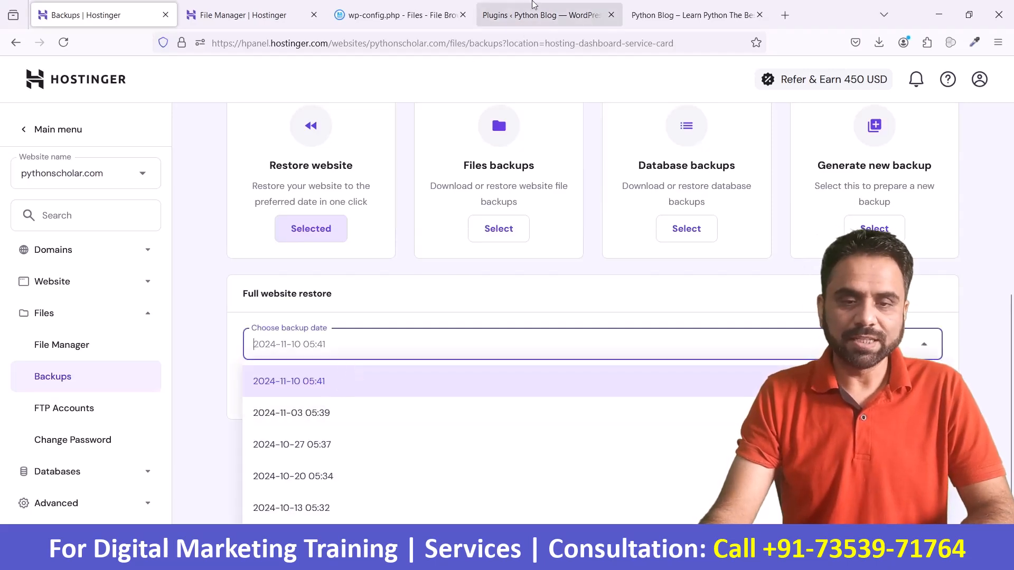
Step: Switch to the site's WordPress admin and open the list of all pages
{"action": "left_click", "coordinate": [534, 4]}
{"action": "left_click", "coordinate": [694, 15]}
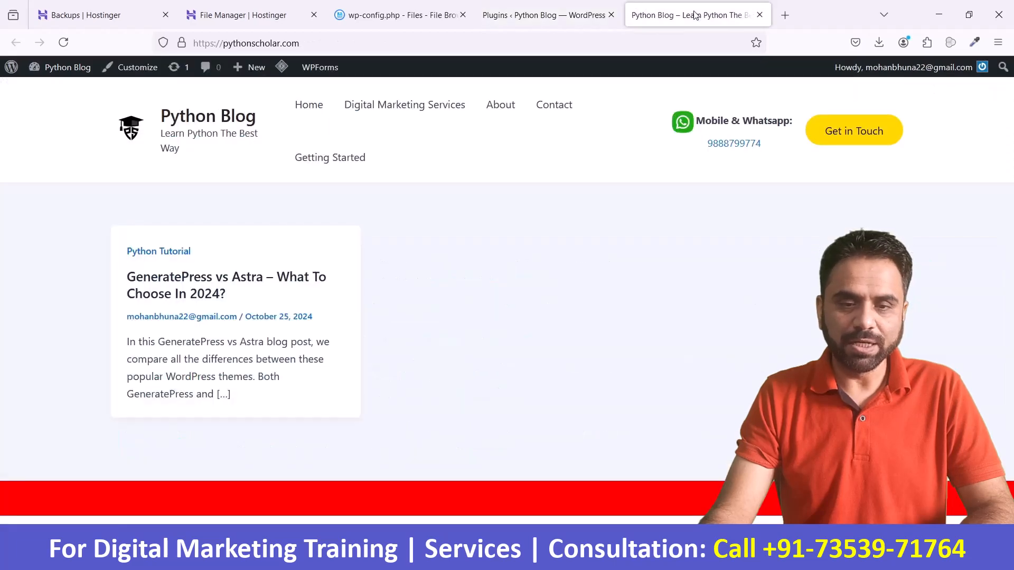
{"action": "left_click", "coordinate": [533, 11]}
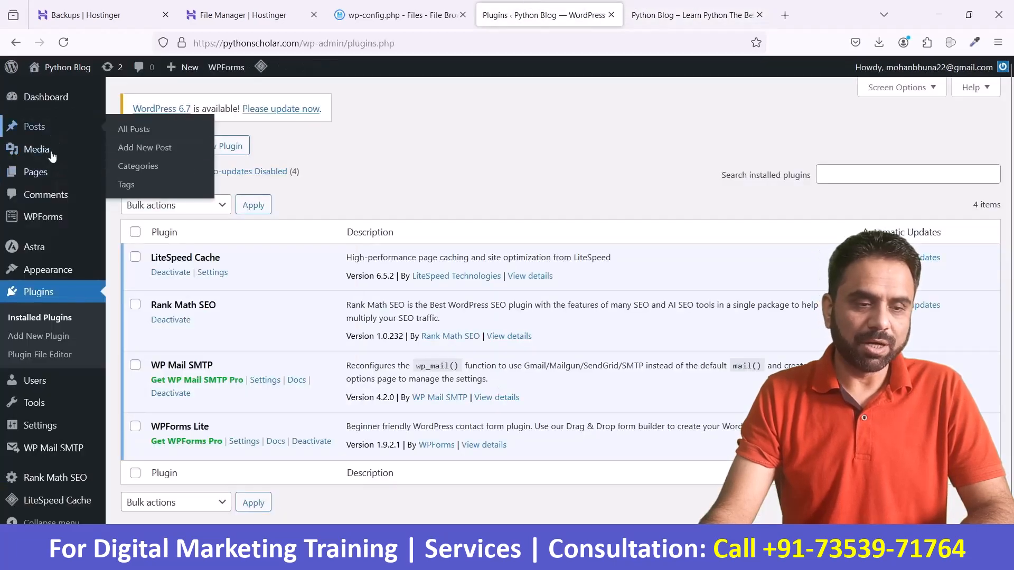
{"action": "mouse_move", "coordinate": [36, 172]}
{"action": "left_click", "coordinate": [131, 182]}
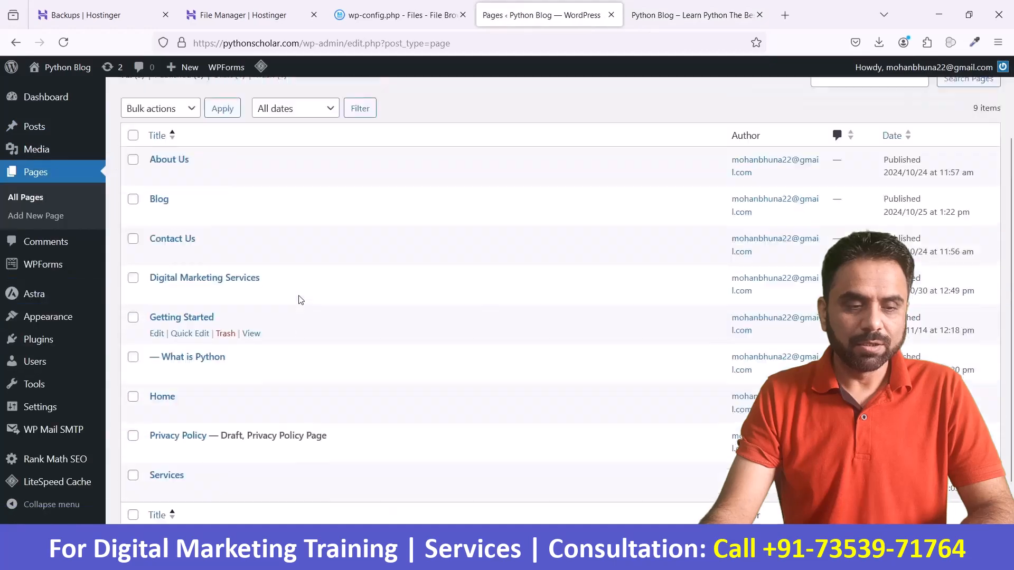
Step: Move the About Us, Blog and Contact Us pages to the Trash with a bulk action
{"action": "left_click", "coordinate": [133, 187]}
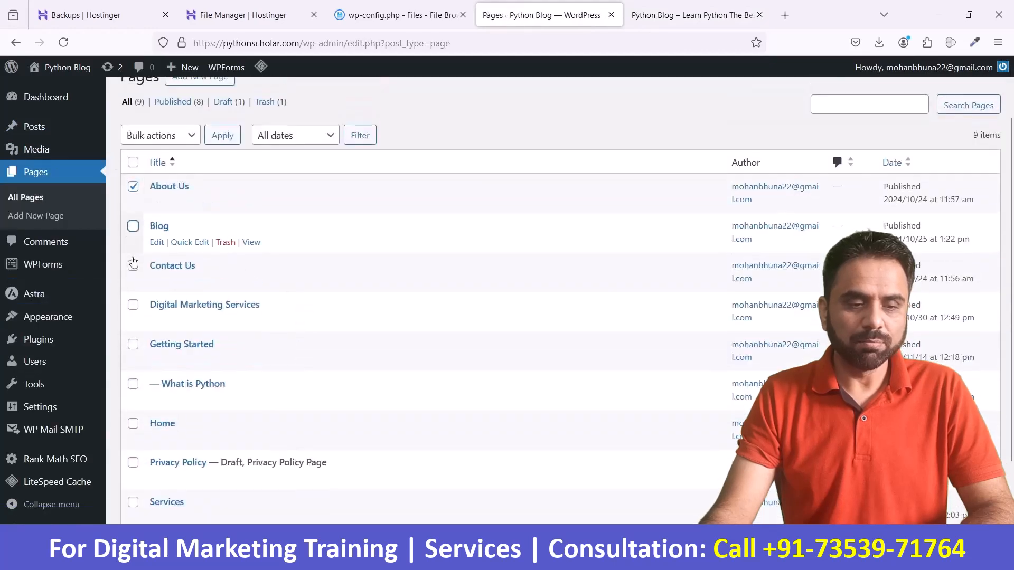
{"action": "left_click", "coordinate": [133, 269]}
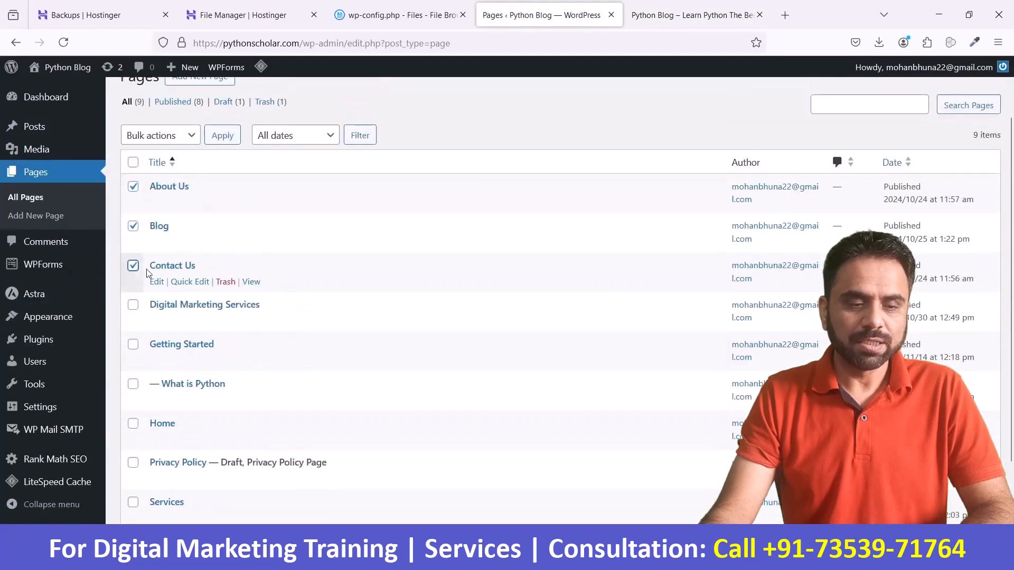
{"action": "scroll", "coordinate": [233, 267], "scroll_direction": "up", "scroll_amount": 2}
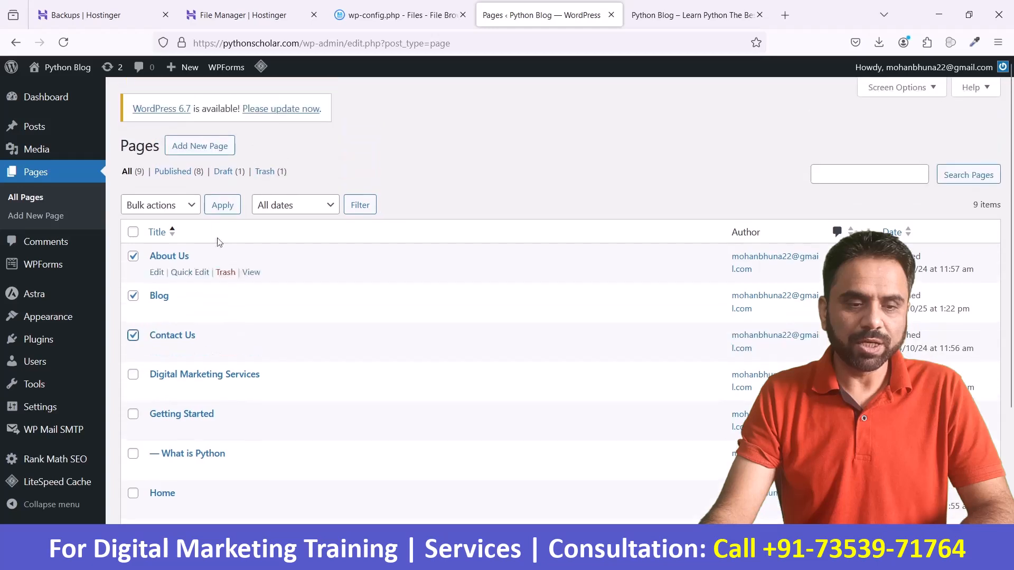
{"action": "left_click", "coordinate": [182, 208]}
{"action": "left_click", "coordinate": [177, 263]}
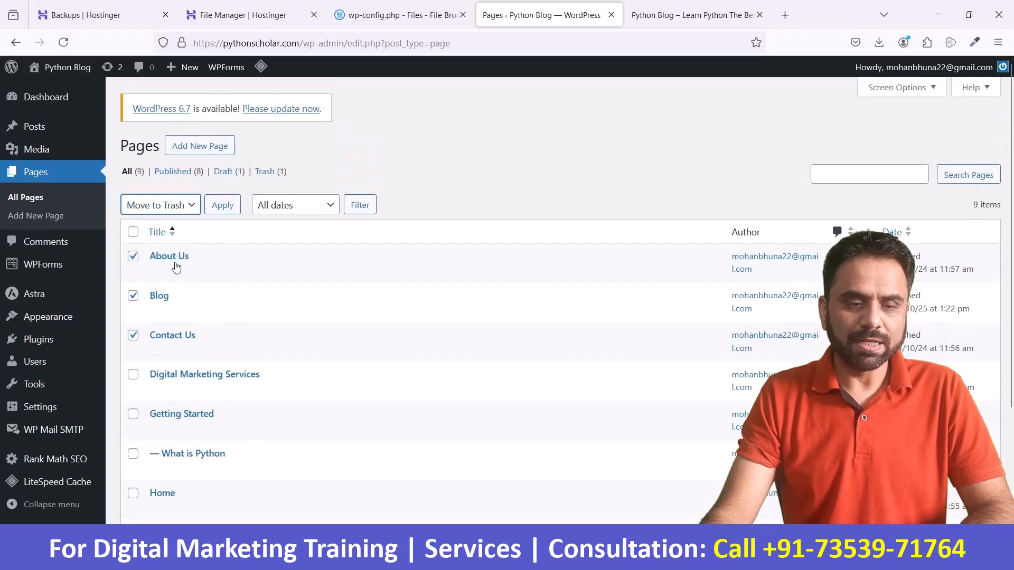
{"action": "left_click", "coordinate": [226, 214]}
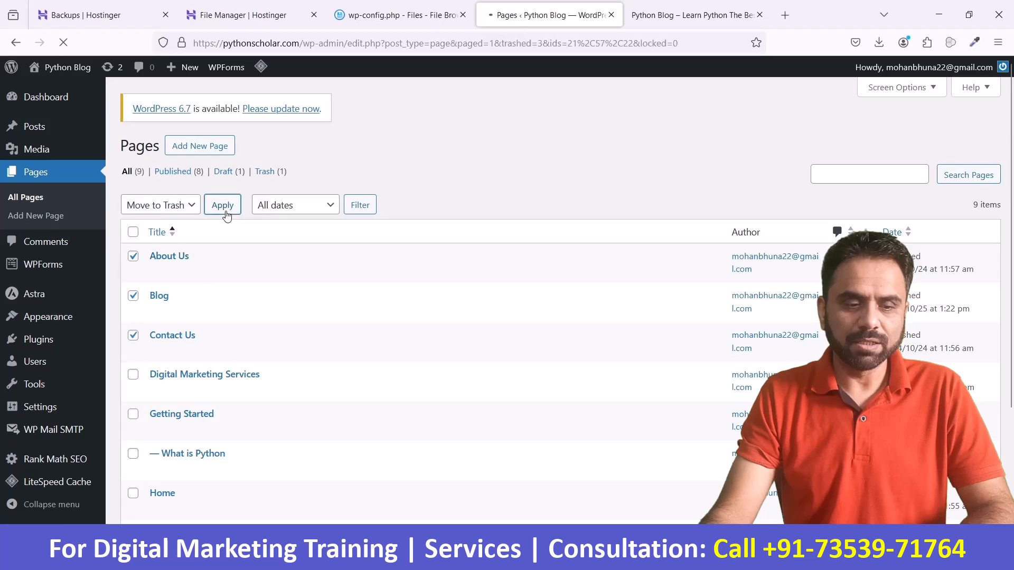
{"action": "scroll", "coordinate": [295, 405], "scroll_direction": "down", "scroll_amount": 2}
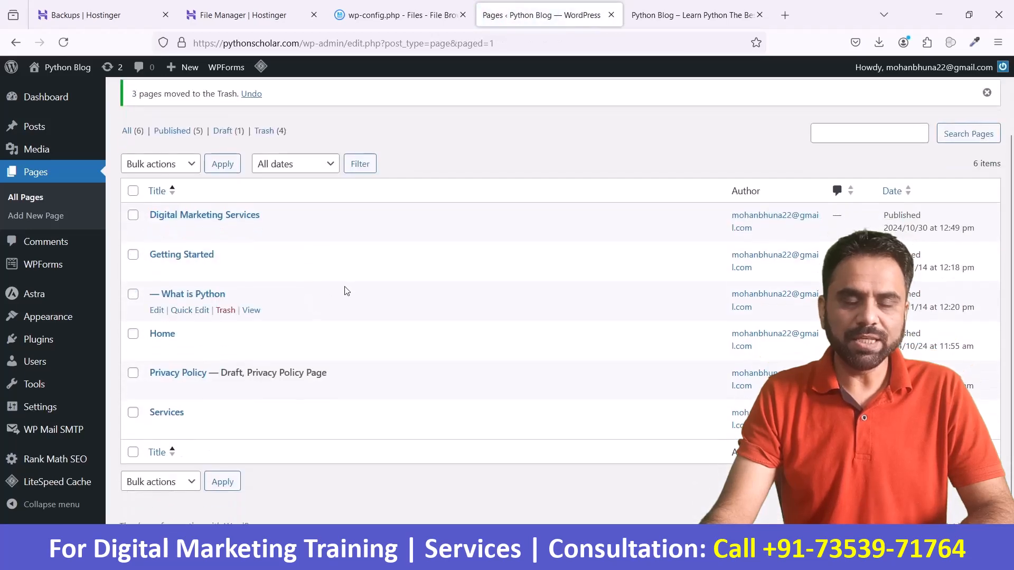
{"action": "key", "text": "ctrl+Tab"}
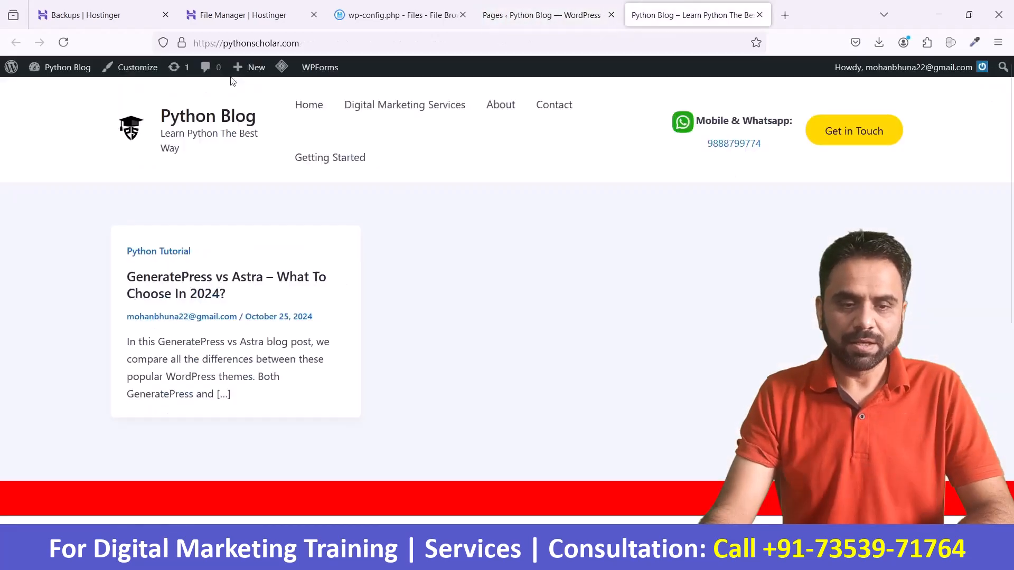
{"action": "left_click", "coordinate": [100, 15]}
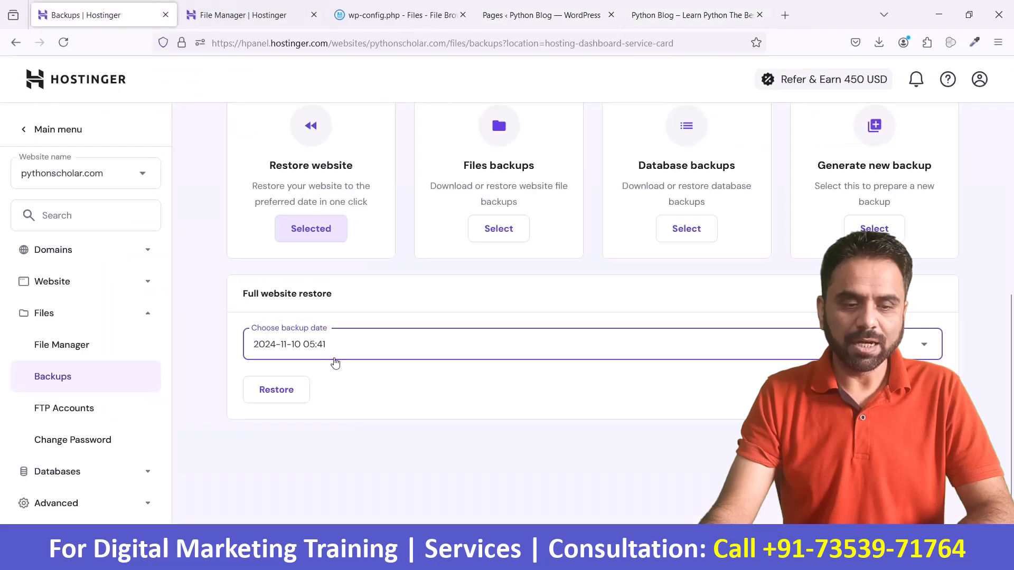
{"action": "left_click", "coordinate": [327, 231]}
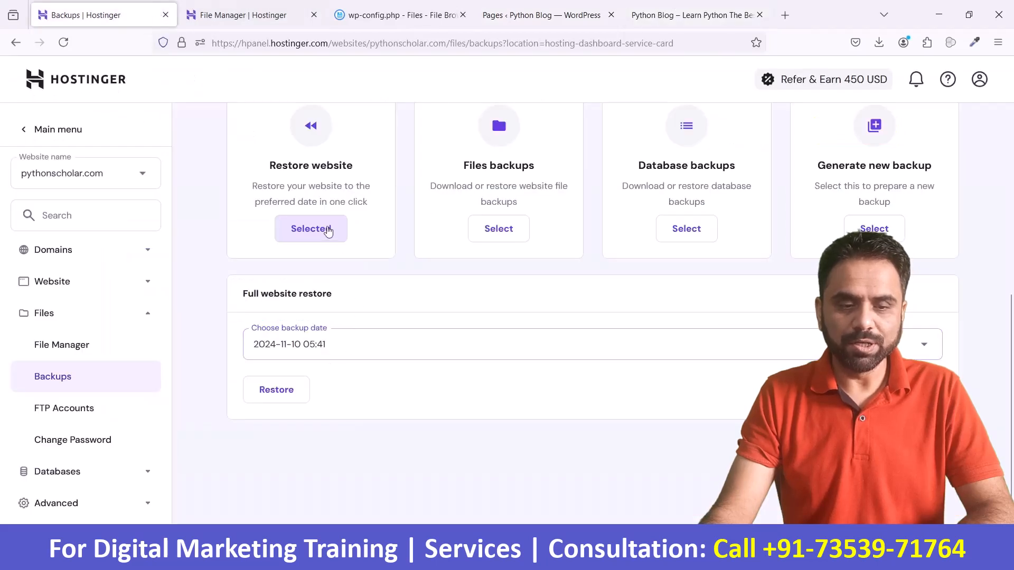
{"action": "left_click", "coordinate": [359, 347]}
{"action": "left_click", "coordinate": [354, 385]}
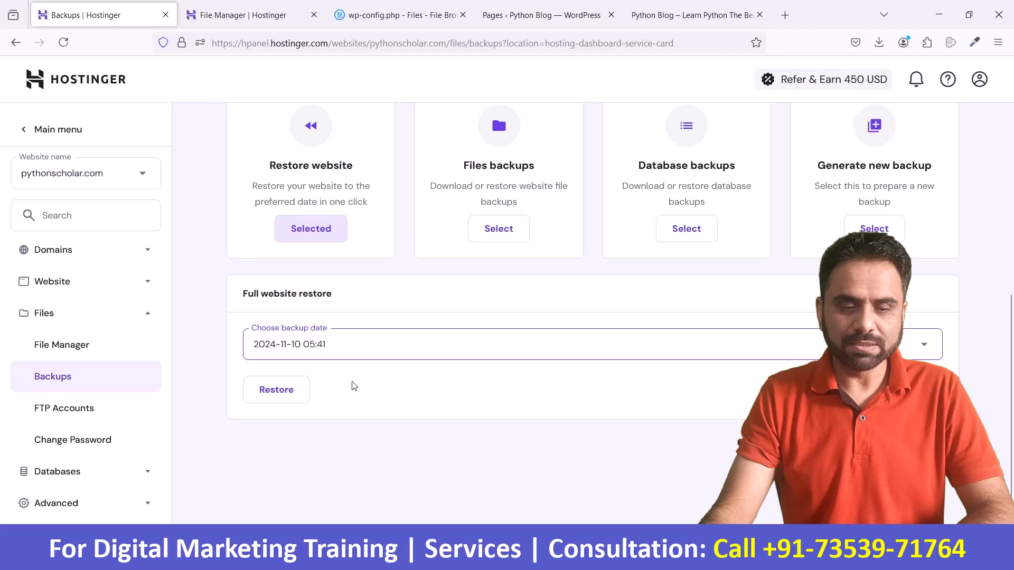
{"action": "left_click", "coordinate": [285, 390]}
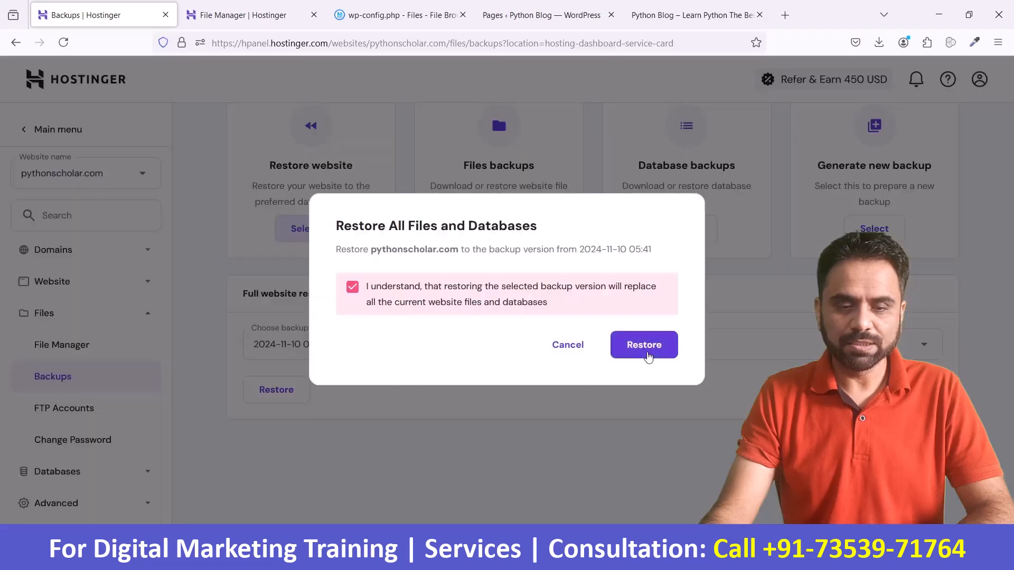
{"action": "left_click", "coordinate": [637, 357]}
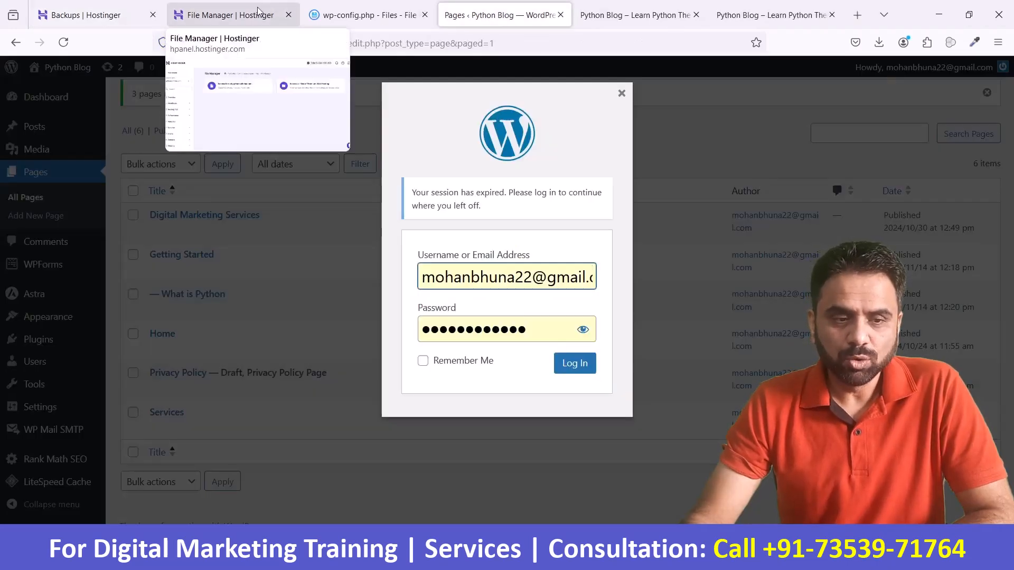
Step: Go back to the WordPress admin, log in again with the saved credentials and reload the Pages list to check the restore
{"action": "left_click", "coordinate": [257, 11]}
{"action": "left_click", "coordinate": [107, 8]}
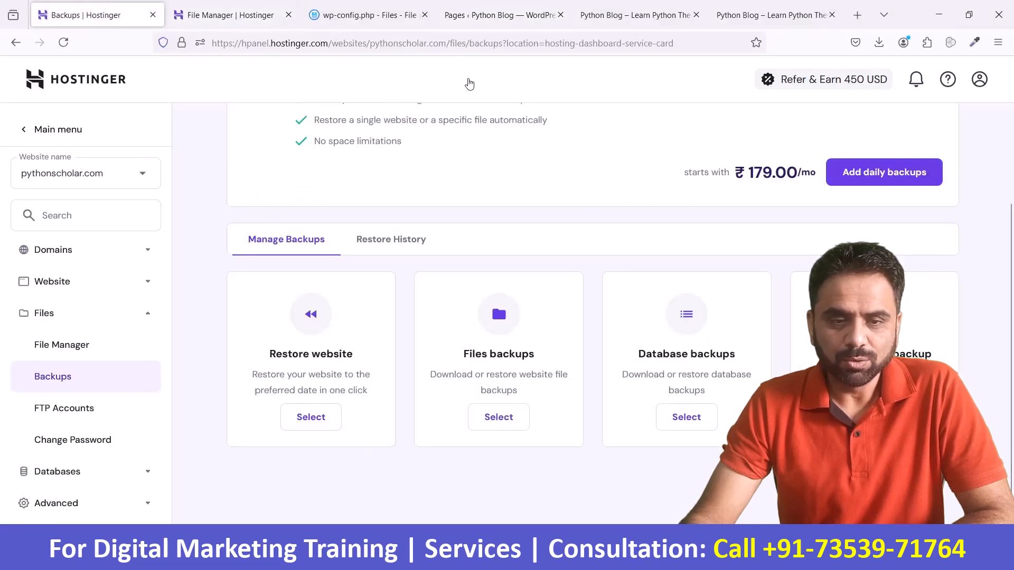
{"action": "left_click", "coordinate": [489, 11]}
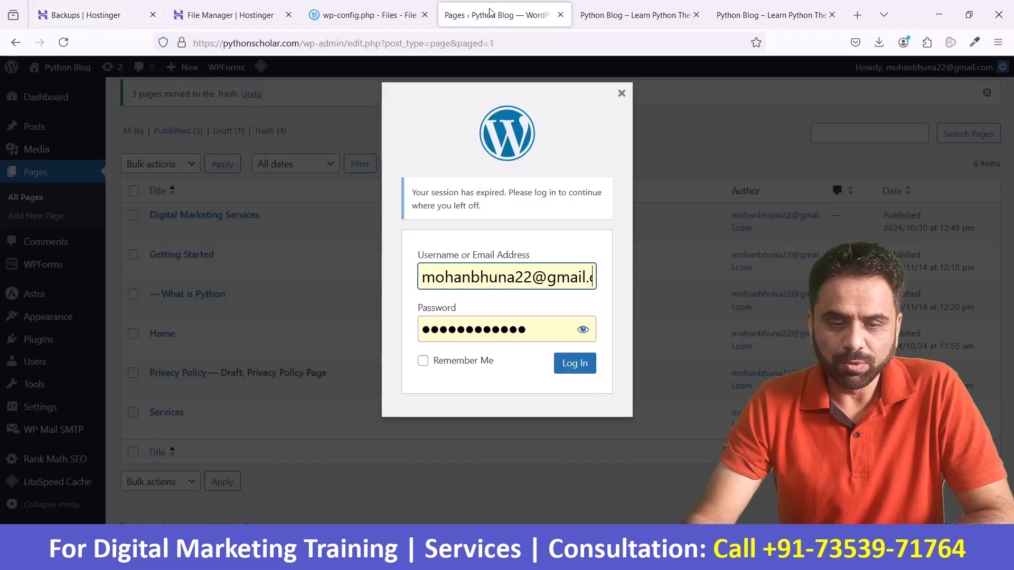
{"action": "left_click", "coordinate": [578, 364]}
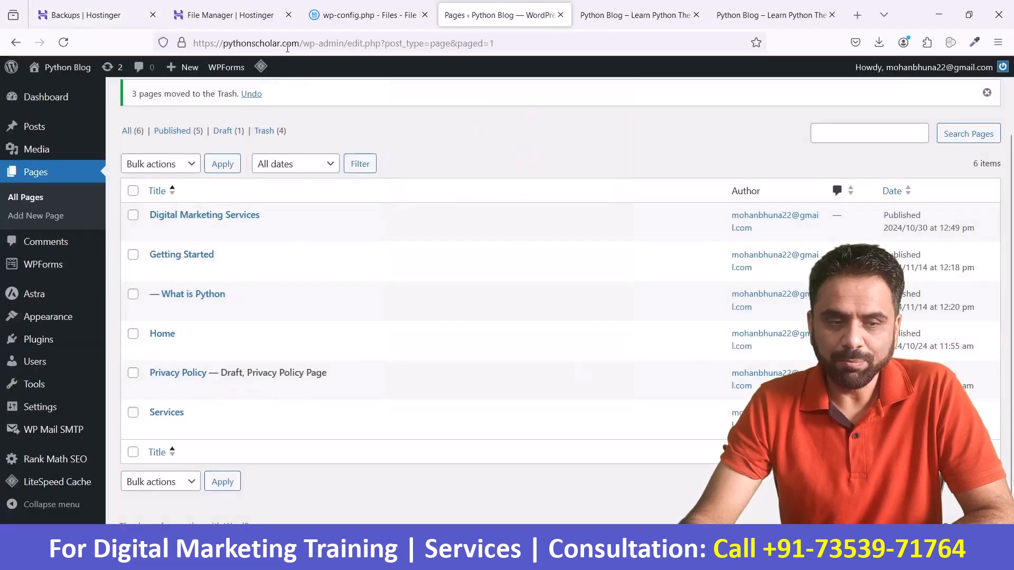
{"action": "double_click", "coordinate": [409, 43]}
{"action": "triple_click", "coordinate": [409, 43]}
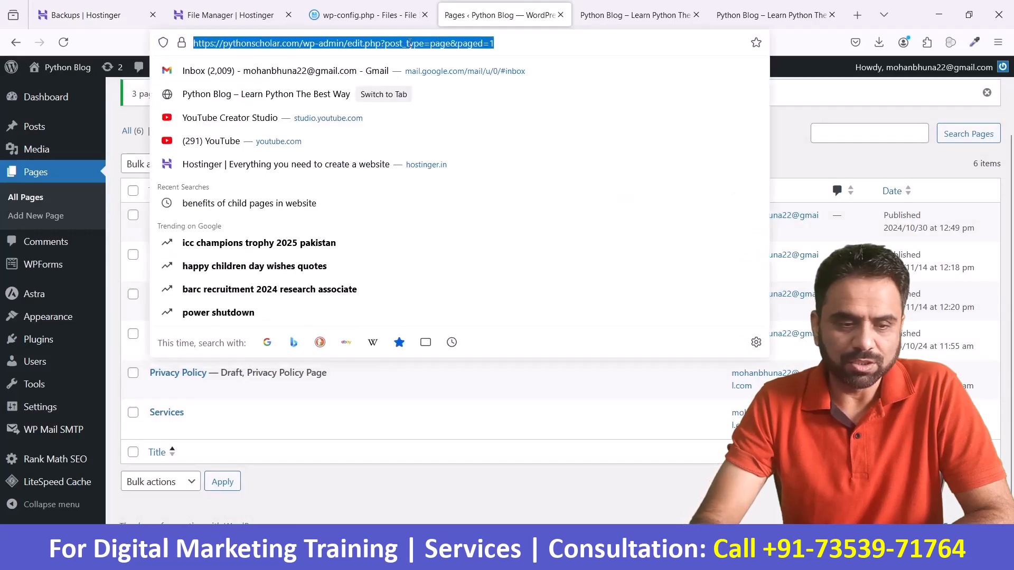
{"action": "key", "text": "Return"}
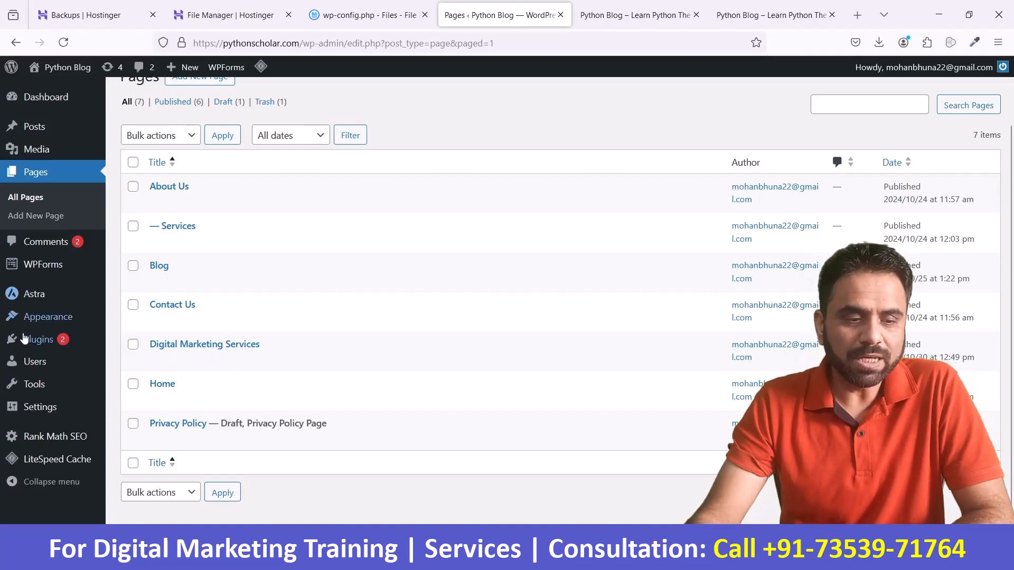
Step: Open the page for adding new plugins and search for "updraft"
{"action": "mouse_move", "coordinate": [39, 339]}
{"action": "left_click", "coordinate": [127, 361]}
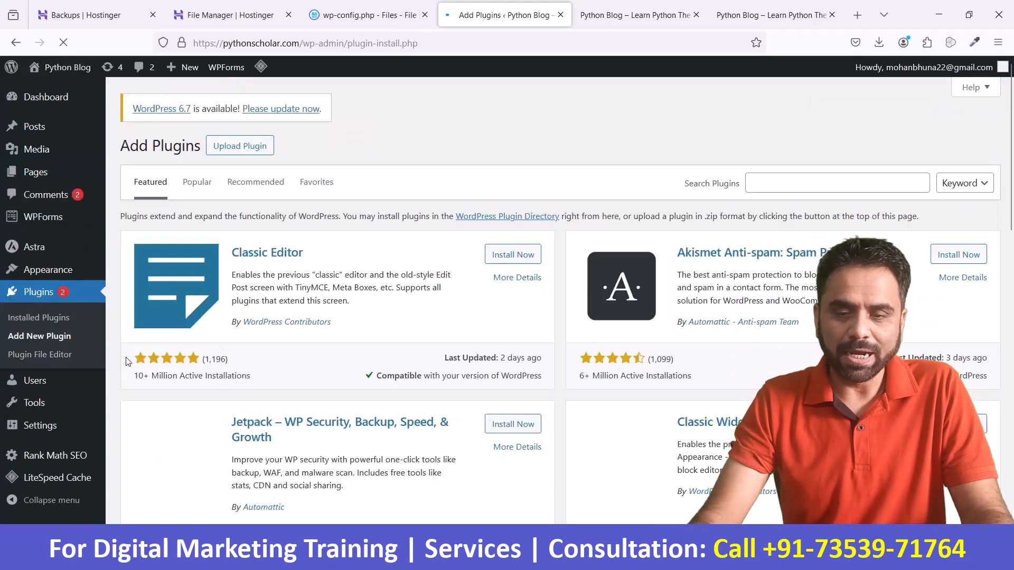
{"action": "left_click", "coordinate": [774, 186]}
{"action": "type", "text": "up"}
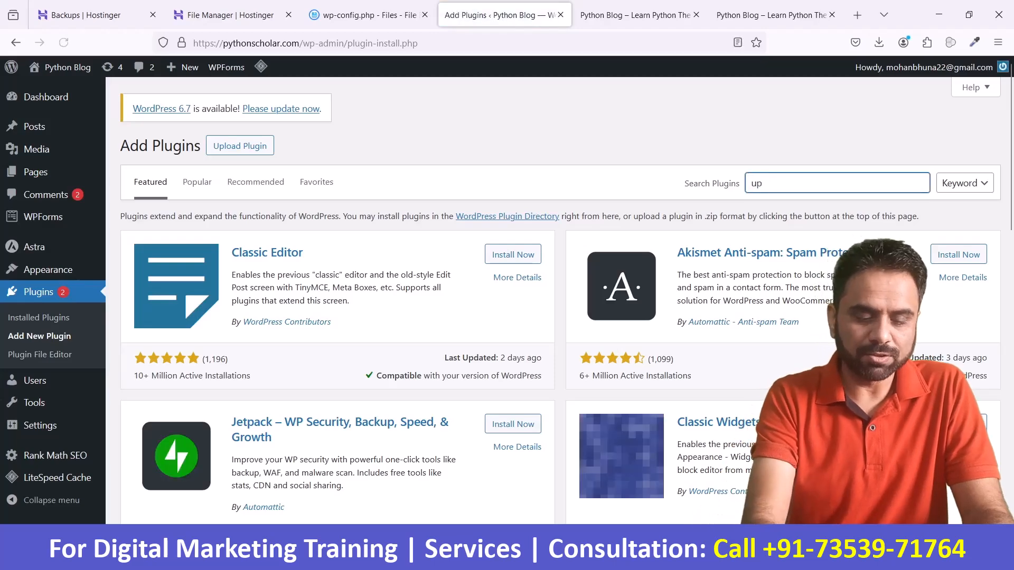
{"action": "type", "text": "draft"}
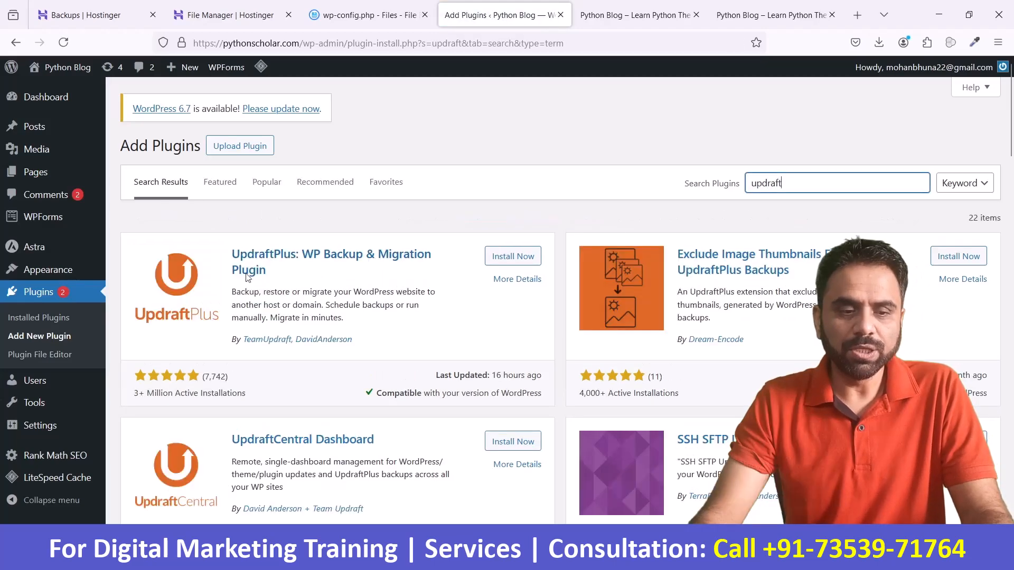
Step: Install and activate UpdraftPlus: WP Backup & Migration Plugin, and dismiss its welcome pop-up
{"action": "left_click", "coordinate": [512, 259]}
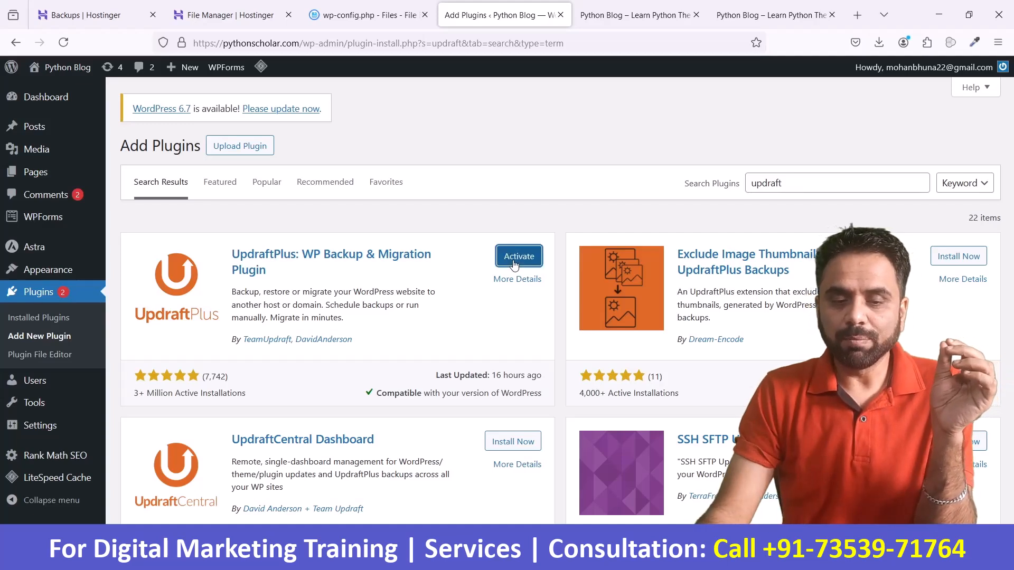
{"action": "left_click", "coordinate": [515, 262]}
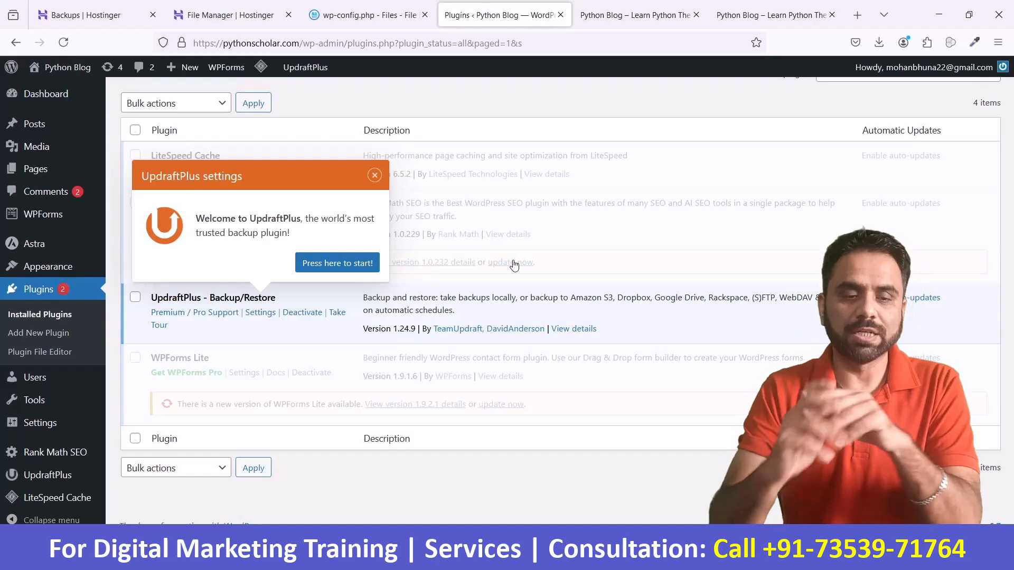
{"action": "left_click", "coordinate": [375, 175]}
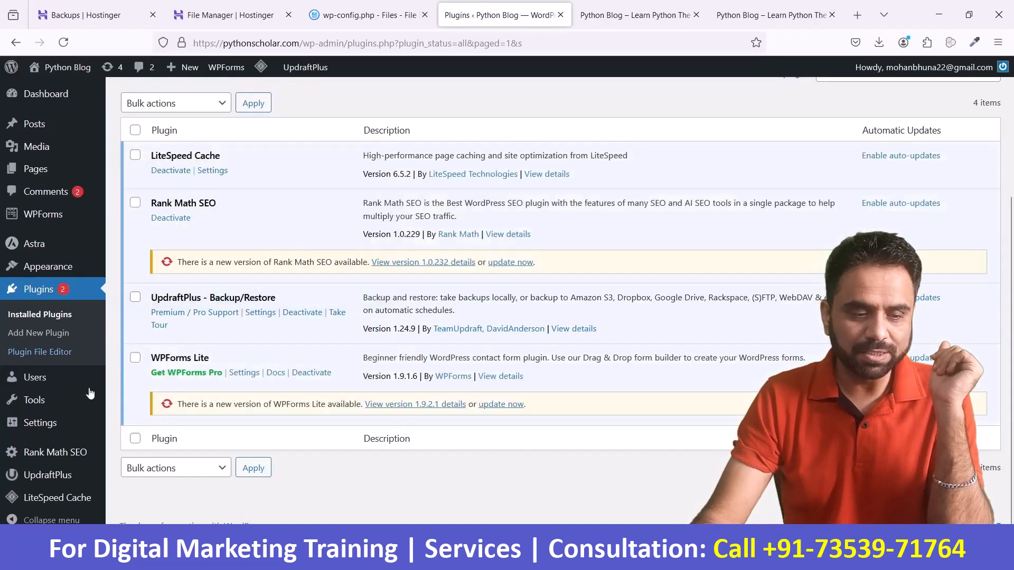
Step: Open UpdraftPlus and run a new backup that includes both the database and the files
{"action": "mouse_move", "coordinate": [72, 429]}
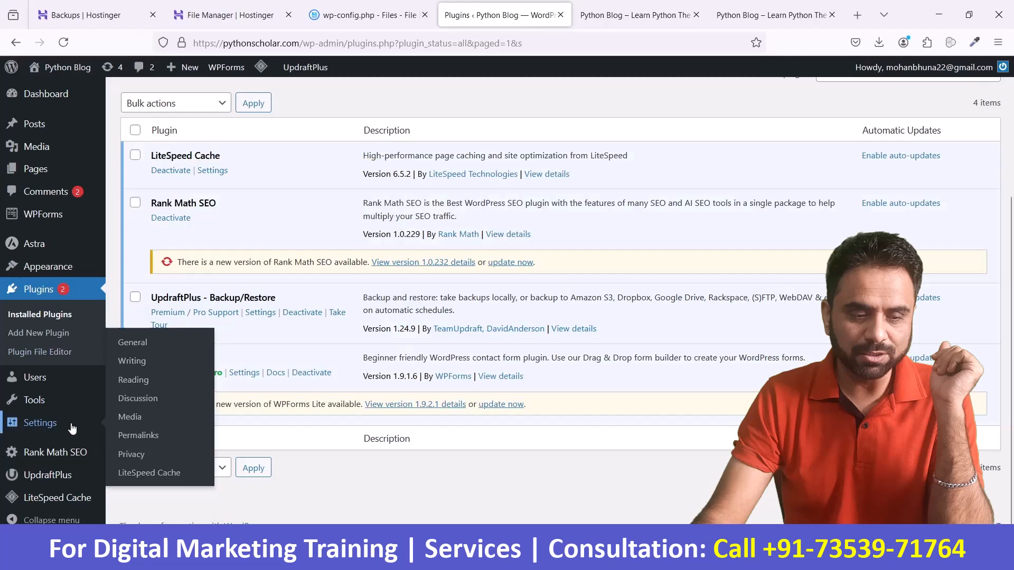
{"action": "left_click", "coordinate": [68, 476]}
{"action": "scroll", "coordinate": [322, 400], "scroll_direction": "down", "scroll_amount": 3}
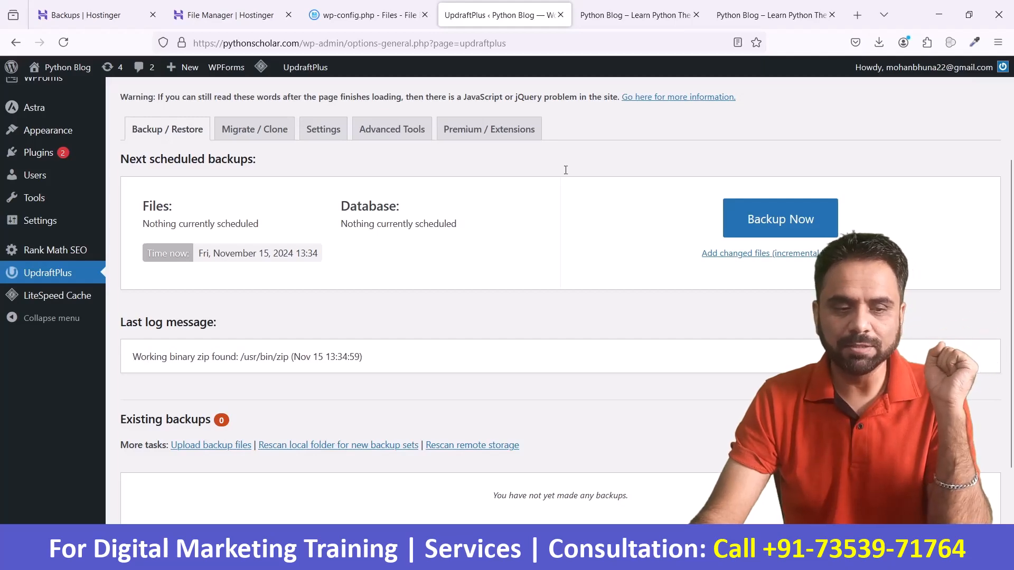
{"action": "scroll", "coordinate": [559, 280], "scroll_direction": "down", "scroll_amount": 2}
{"action": "scroll", "coordinate": [559, 281], "scroll_direction": "up", "scroll_amount": 3}
{"action": "scroll", "coordinate": [385, 268], "scroll_direction": "down", "scroll_amount": 3}
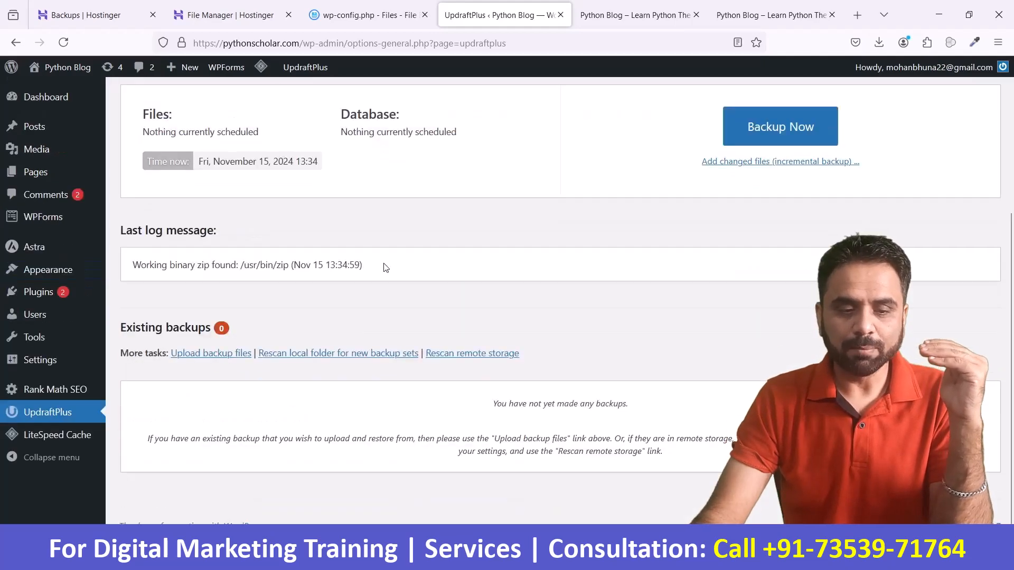
{"action": "left_click", "coordinate": [787, 125]}
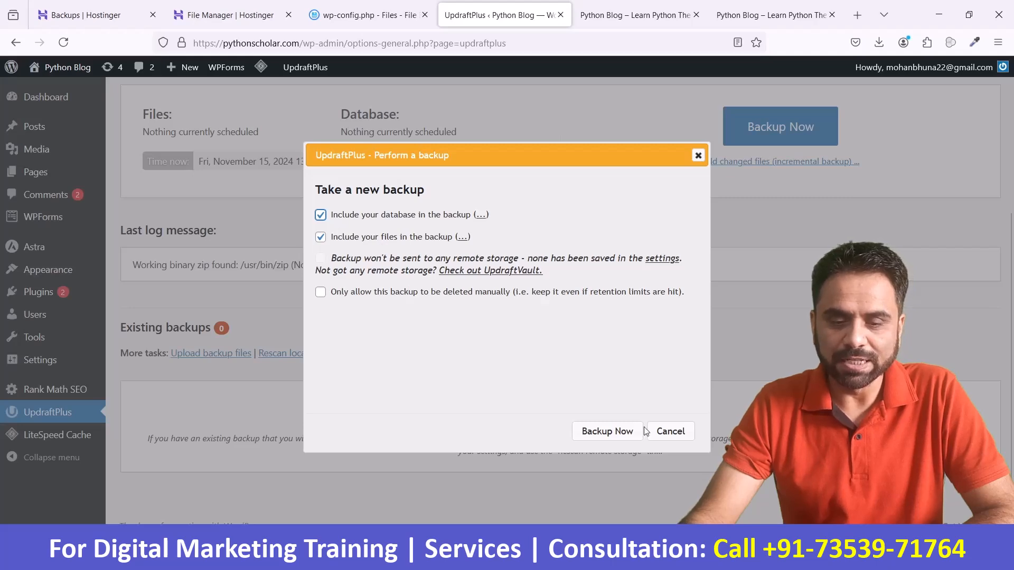
{"action": "left_click", "coordinate": [610, 431]}
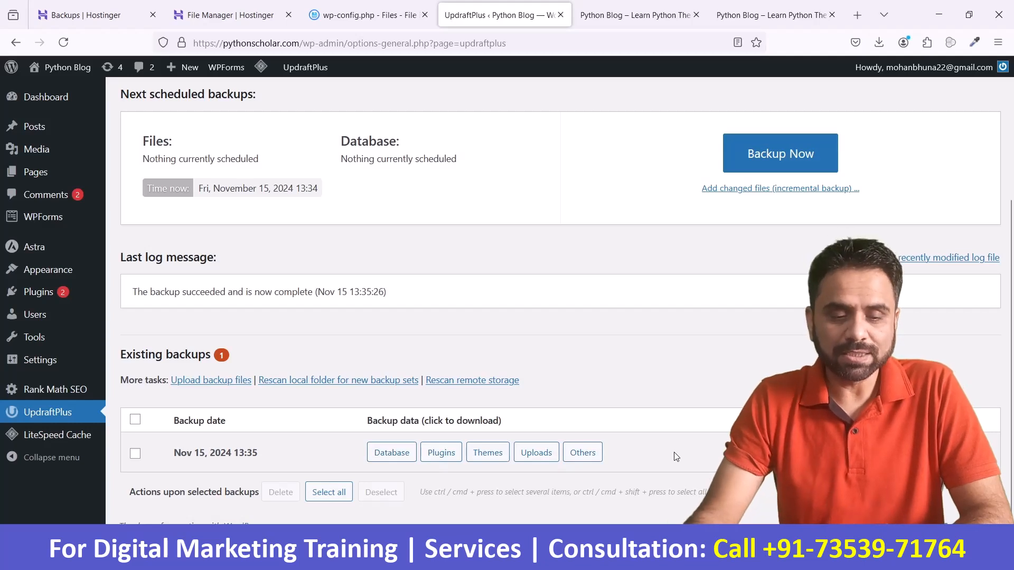
Step: Prepare the database, plugins, themes, uploads and others files of the Nov 15, 2024 13:35 backup for download
{"action": "left_click", "coordinate": [408, 463]}
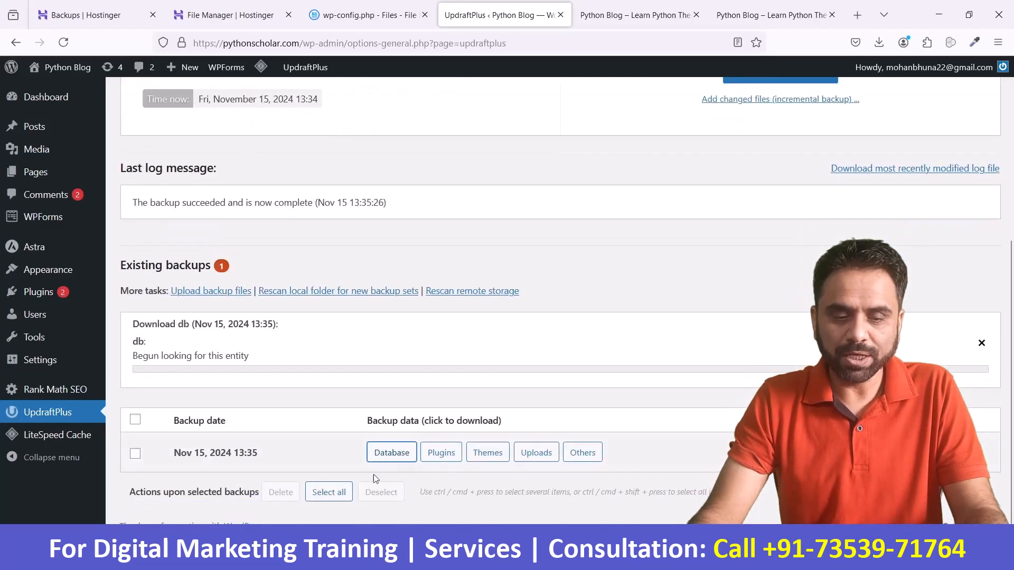
{"action": "left_click", "coordinate": [444, 453]}
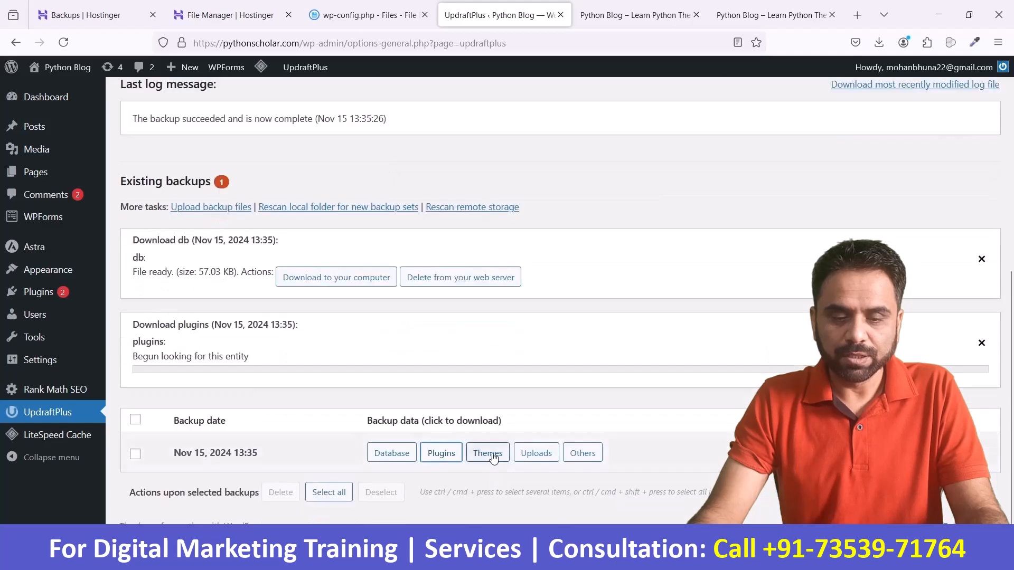
{"action": "left_click", "coordinate": [493, 457]}
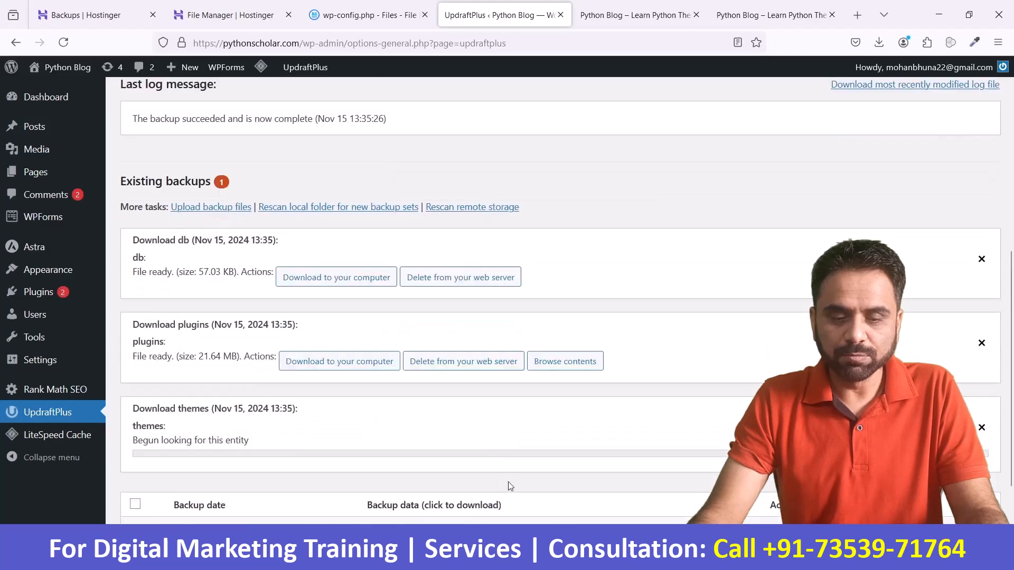
{"action": "left_click", "coordinate": [537, 457]}
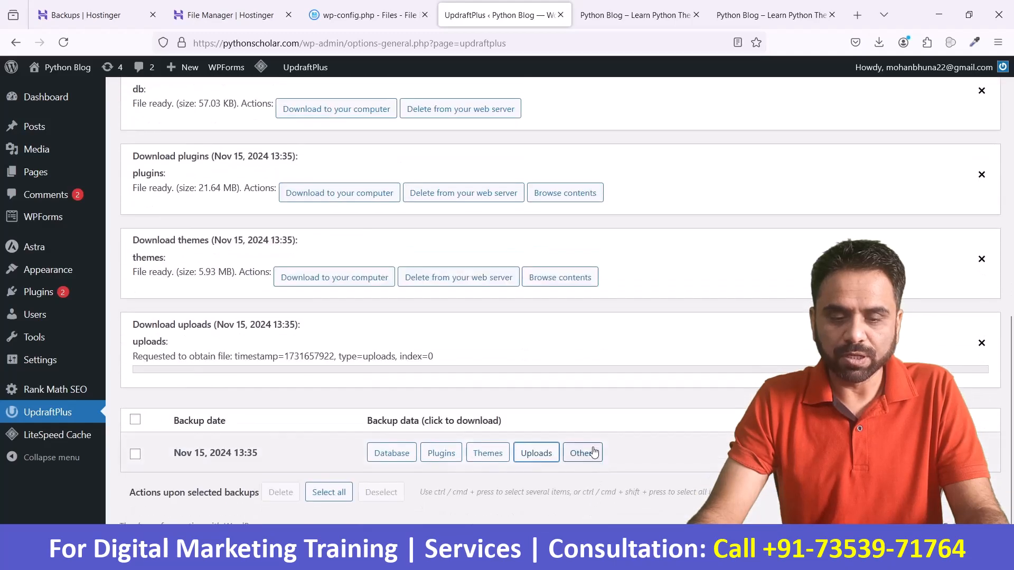
{"action": "left_click", "coordinate": [583, 452]}
{"action": "scroll", "coordinate": [585, 454], "scroll_direction": "up", "scroll_amount": 3}
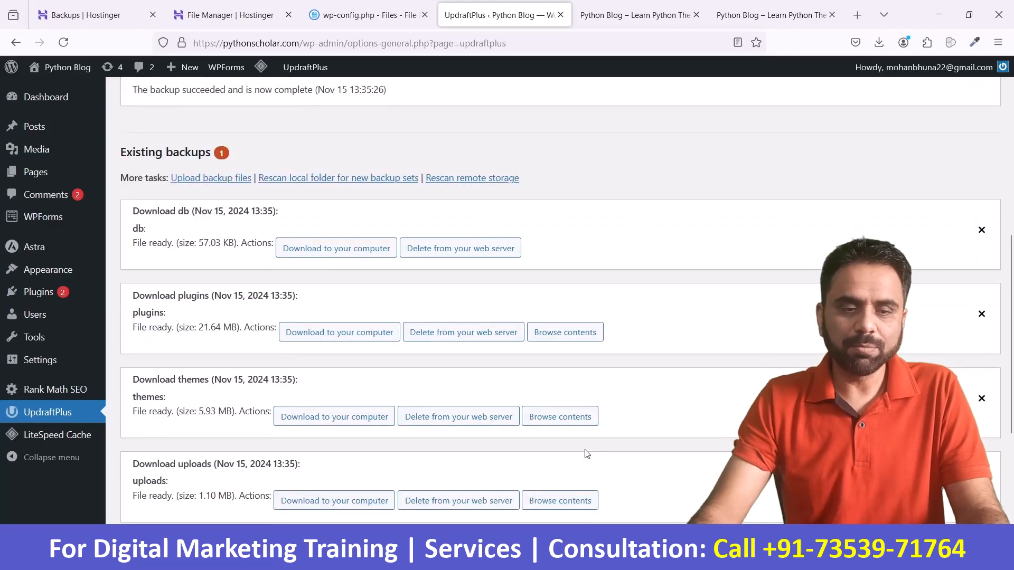
Step: Download the database, plugins, themes, uploads and others files of the Nov 15, 2024 13:35 backup to the computer
{"action": "scroll", "coordinate": [585, 454], "scroll_direction": "down", "scroll_amount": 3}
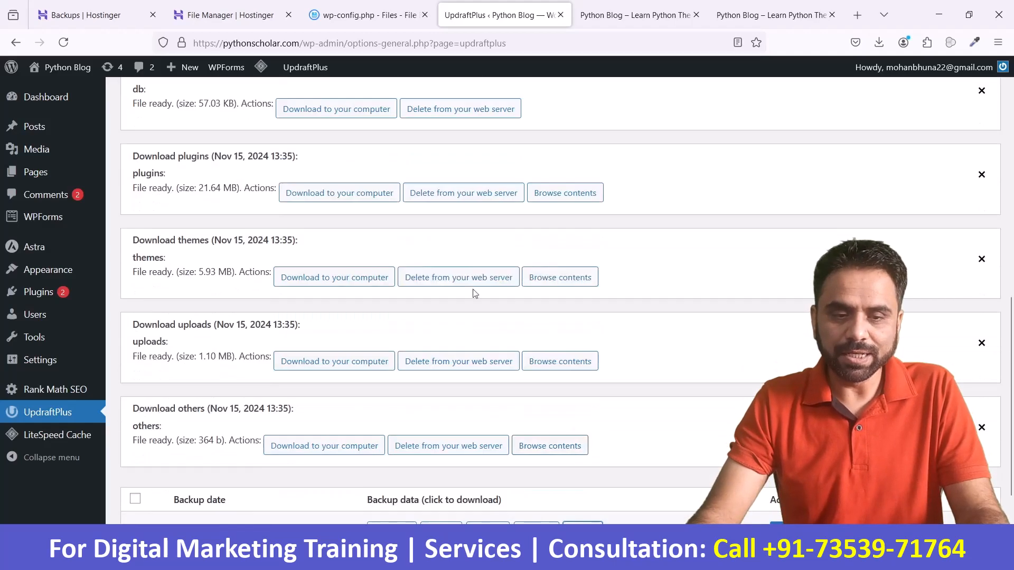
{"action": "left_click", "coordinate": [361, 108]}
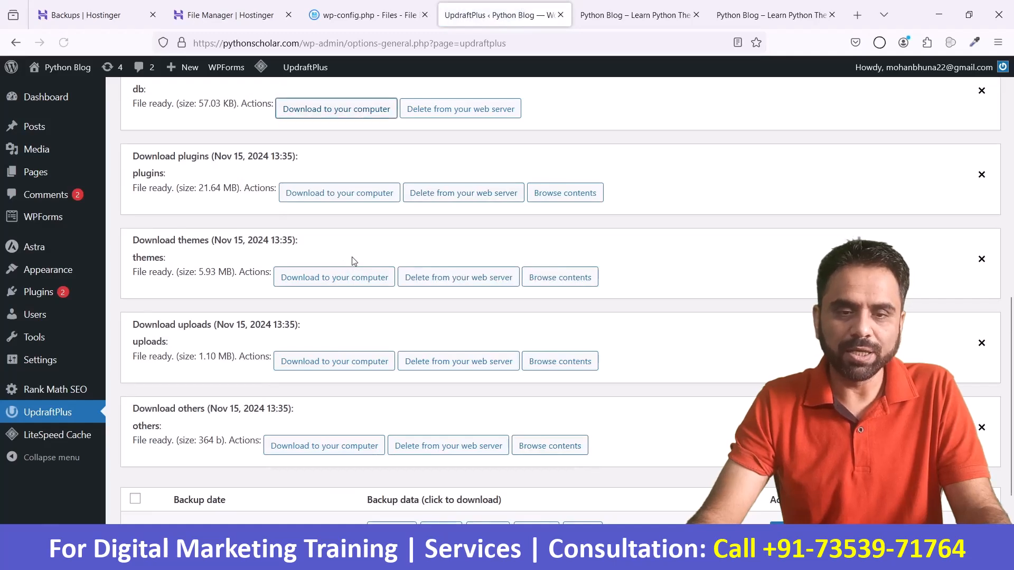
{"action": "scroll", "coordinate": [351, 259], "scroll_direction": "up", "scroll_amount": 3}
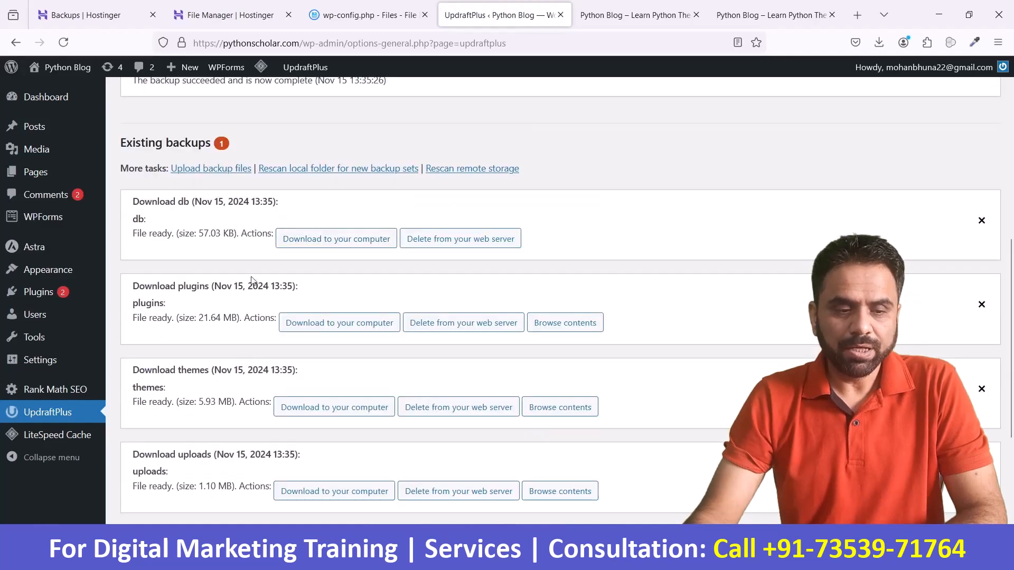
{"action": "left_click", "coordinate": [328, 327]}
{"action": "left_click", "coordinate": [321, 409]}
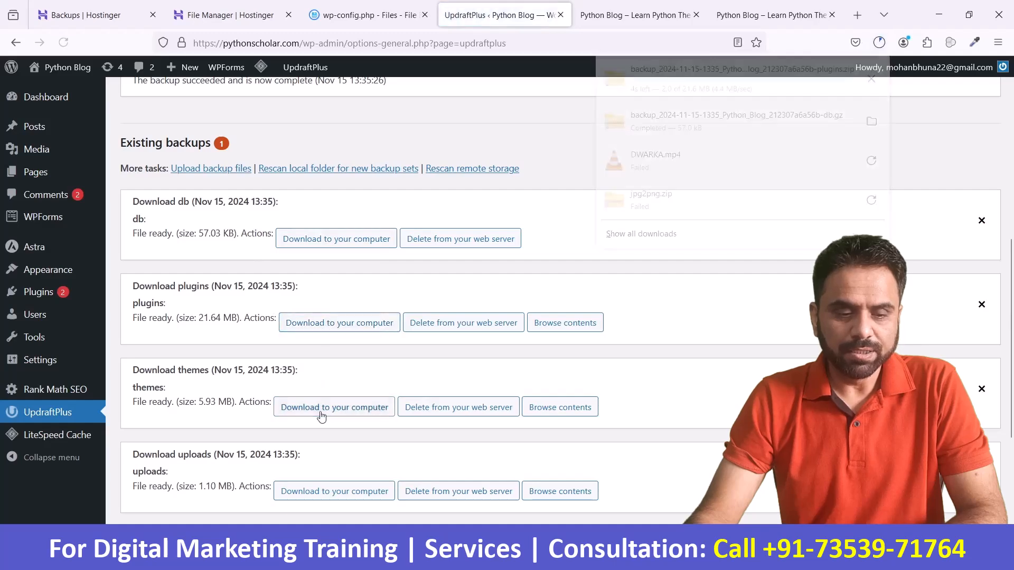
{"action": "left_click", "coordinate": [339, 490]}
{"action": "scroll", "coordinate": [373, 407], "scroll_direction": "down", "scroll_amount": 3}
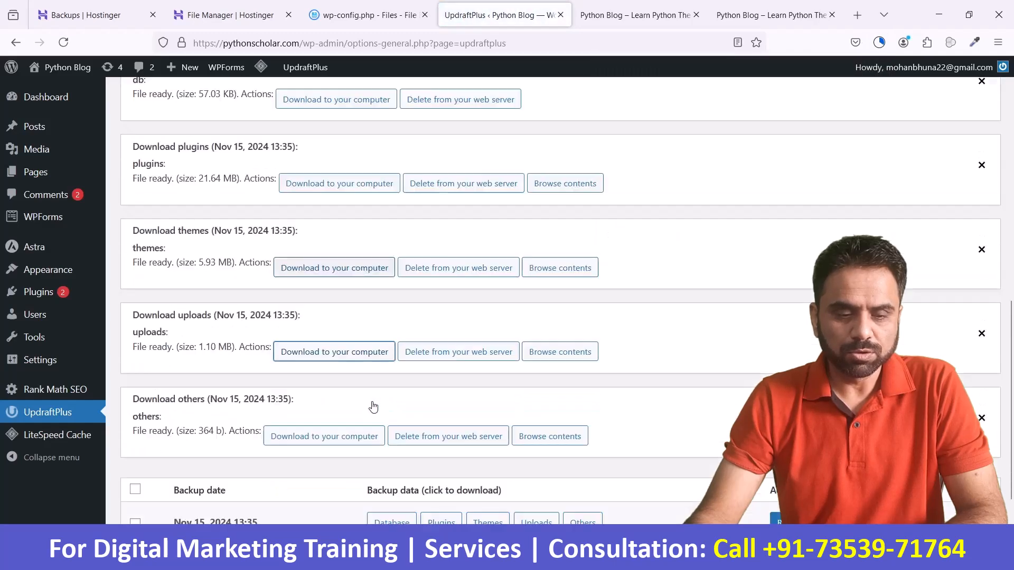
{"action": "left_click", "coordinate": [340, 438]}
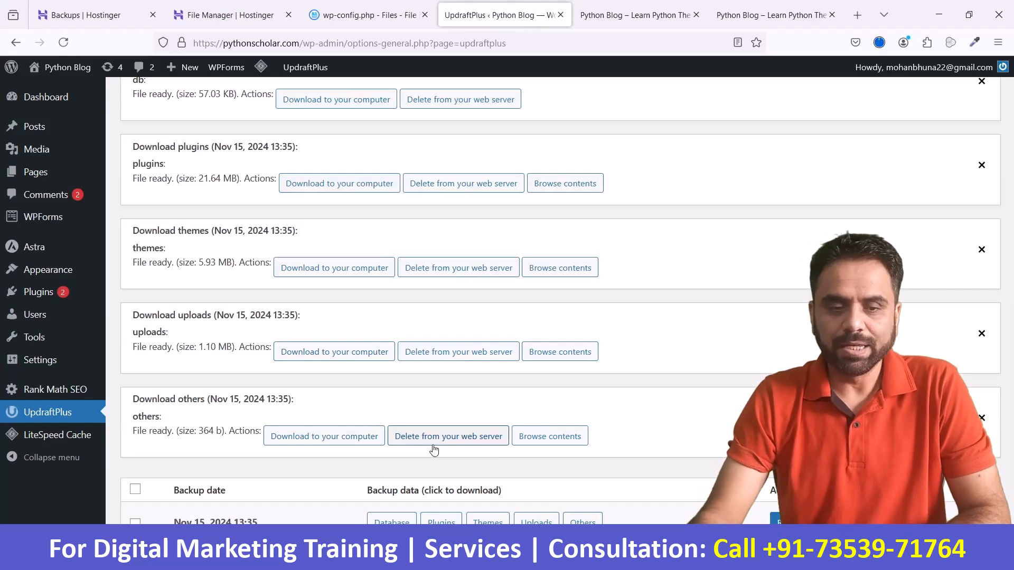
Step: Leave the backup screen and open the list of all pages of the WordPress site
{"action": "scroll", "coordinate": [433, 449], "scroll_direction": "up", "scroll_amount": 4}
{"action": "scroll", "coordinate": [433, 449], "scroll_direction": "up", "scroll_amount": 5}
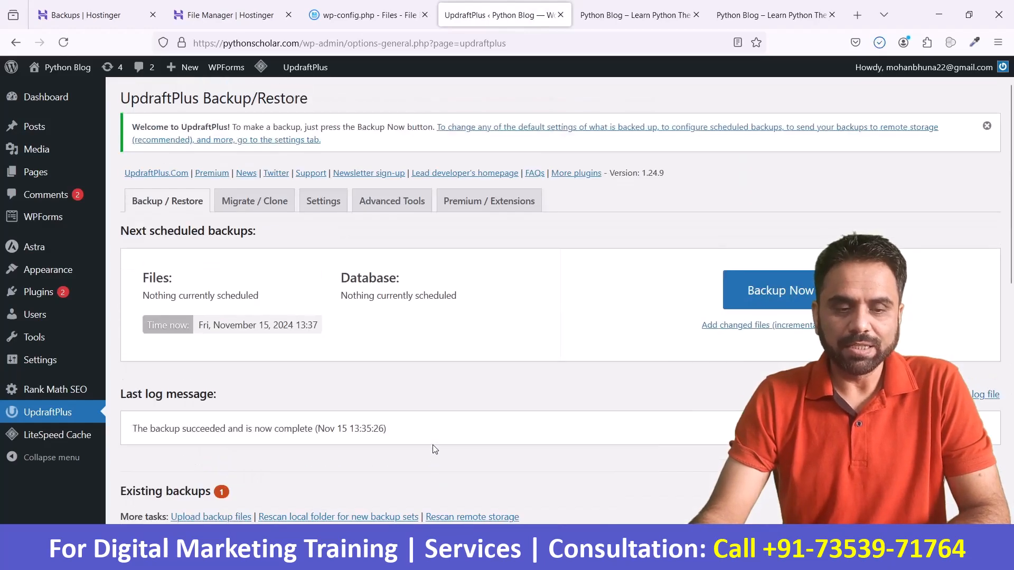
{"action": "mouse_move", "coordinate": [48, 169]}
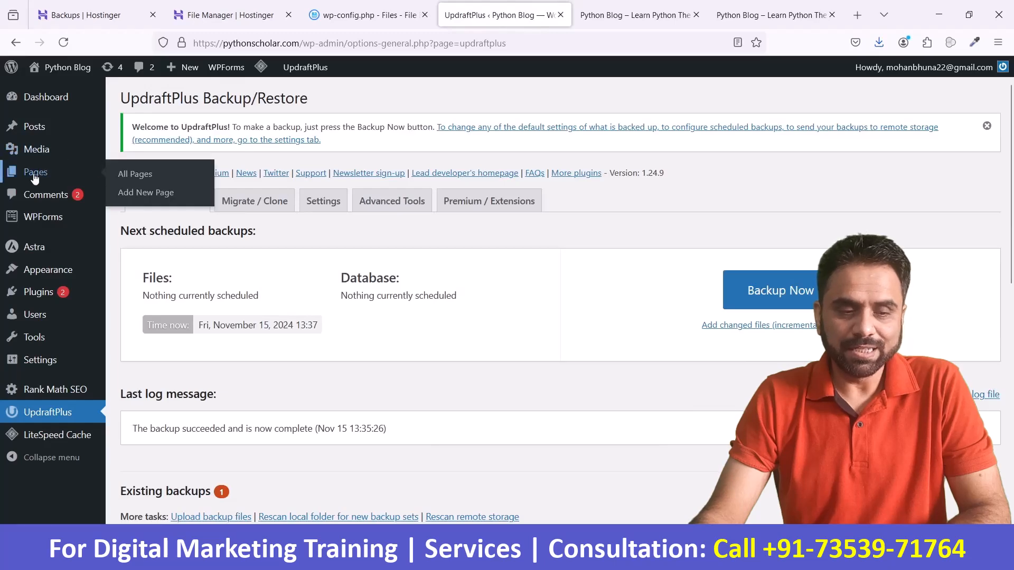
{"action": "left_click", "coordinate": [153, 180]}
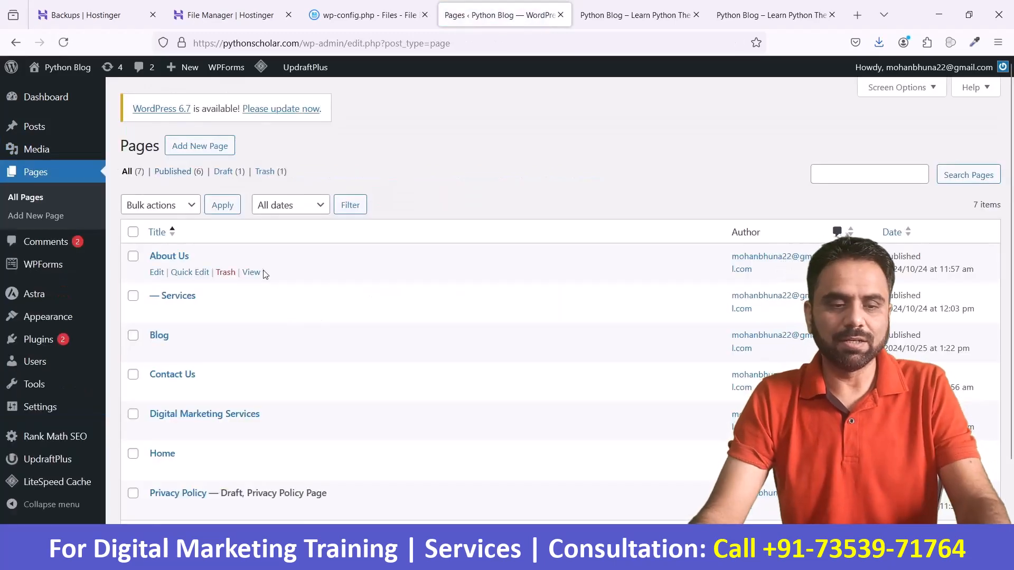
Step: Move the About Us, Services, Blog, Contact Us, Digital Marketing Services and Privacy Policy pages to the trash in bulk
{"action": "scroll", "coordinate": [273, 277], "scroll_direction": "down", "scroll_amount": 2}
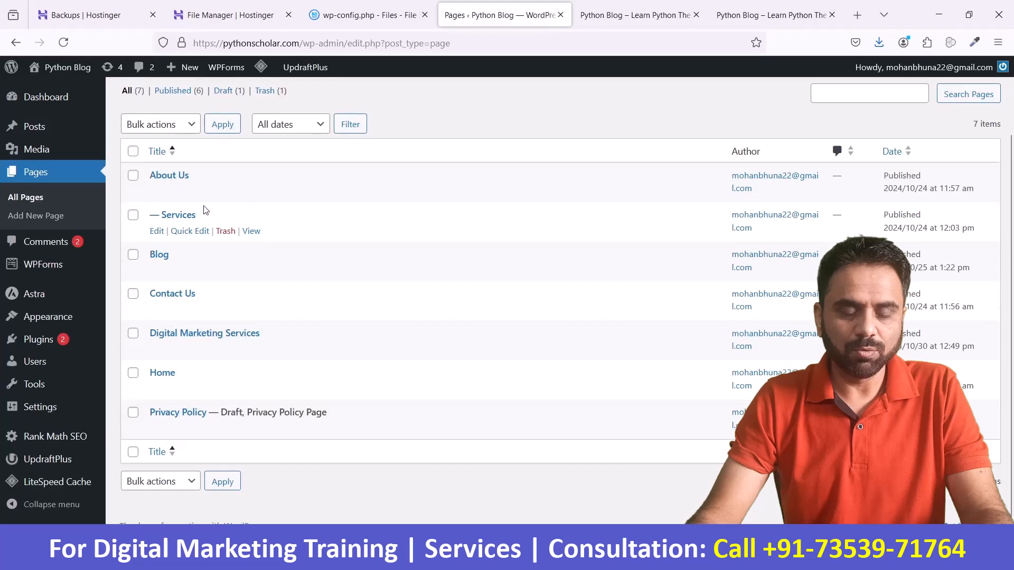
{"action": "left_click", "coordinate": [133, 175]}
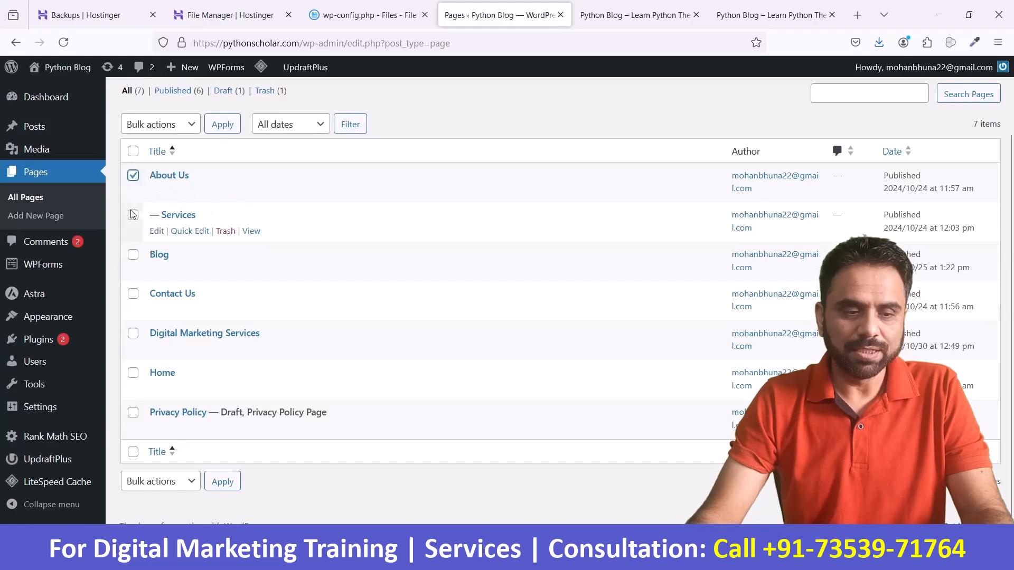
{"action": "left_click", "coordinate": [133, 215]}
{"action": "left_click", "coordinate": [133, 254]}
{"action": "left_click", "coordinate": [133, 293]}
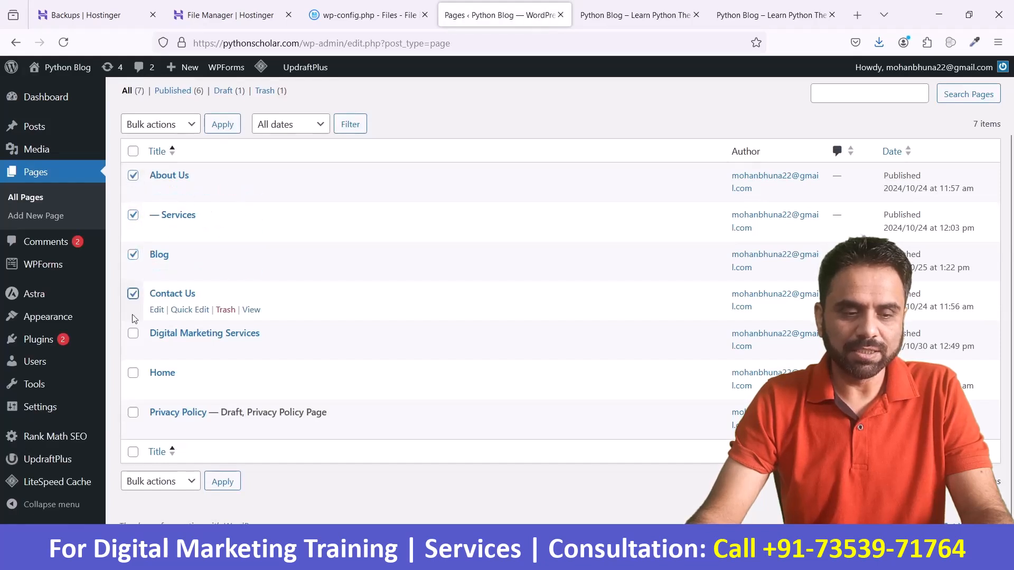
{"action": "left_click", "coordinate": [133, 334]}
{"action": "left_click", "coordinate": [133, 412]}
{"action": "left_click", "coordinate": [160, 124]}
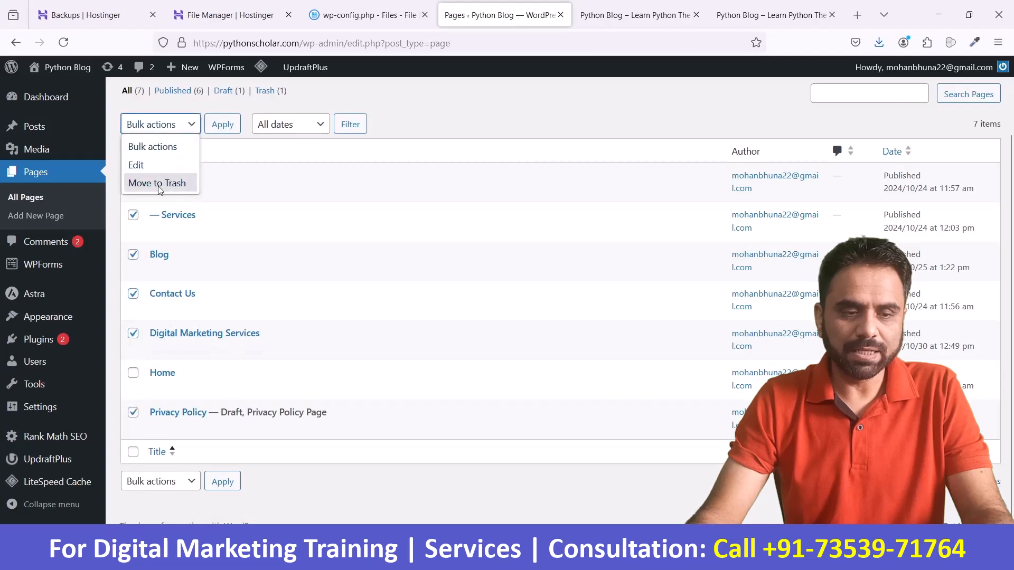
{"action": "left_click", "coordinate": [159, 183]}
{"action": "left_click", "coordinate": [219, 133]}
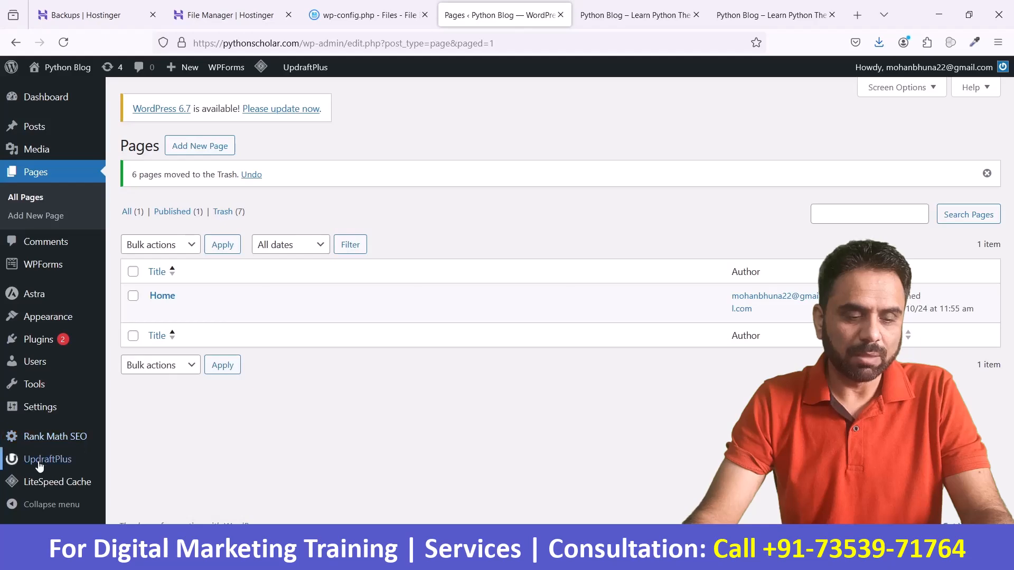
Step: Open UpdraftPlus and delete the existing Nov 15, 2024 13:35 backup set
{"action": "left_click", "coordinate": [74, 459]}
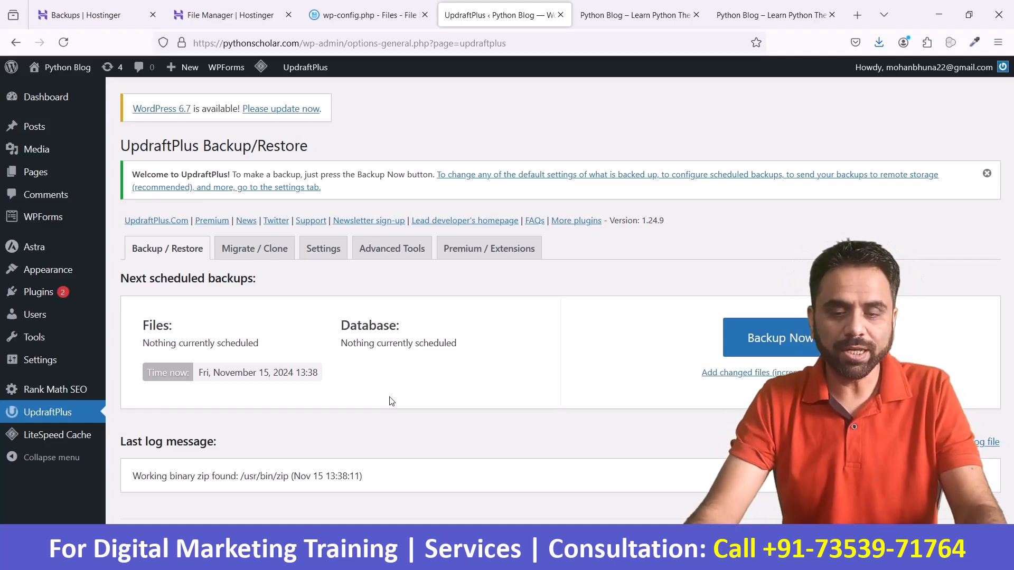
{"action": "scroll", "coordinate": [393, 401], "scroll_direction": "down", "scroll_amount": 3}
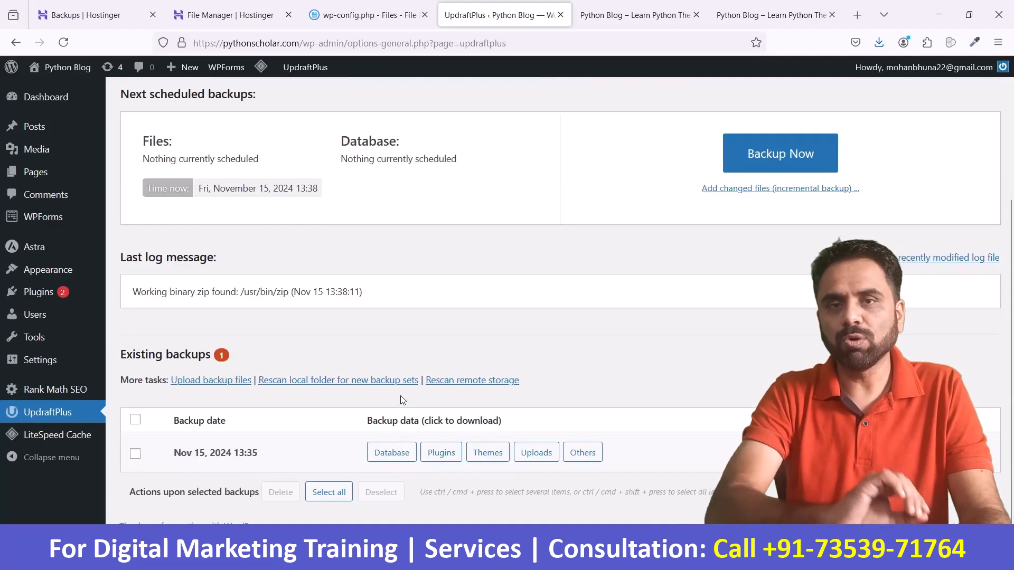
{"action": "scroll", "coordinate": [403, 400], "scroll_direction": "up", "scroll_amount": 3}
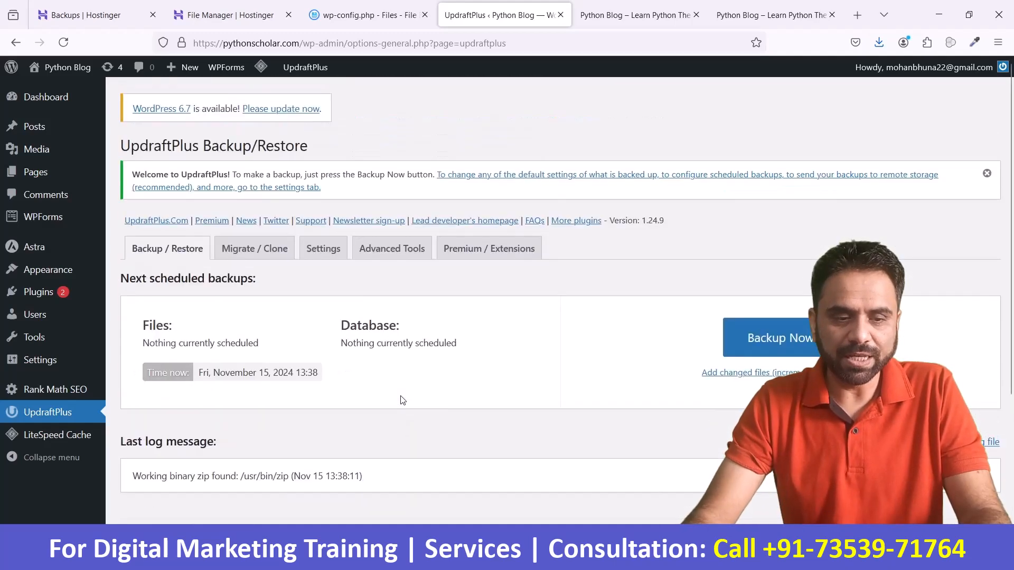
{"action": "scroll", "coordinate": [402, 400], "scroll_direction": "down", "scroll_amount": 3}
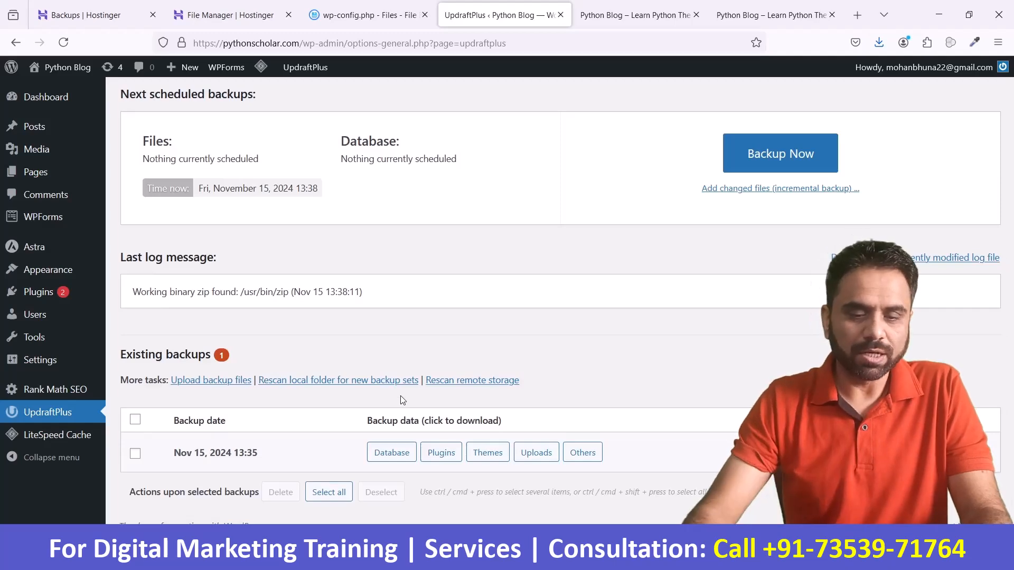
{"action": "scroll", "coordinate": [400, 400], "scroll_direction": "up", "scroll_amount": 3}
{"action": "scroll", "coordinate": [400, 400], "scroll_direction": "down", "scroll_amount": 3}
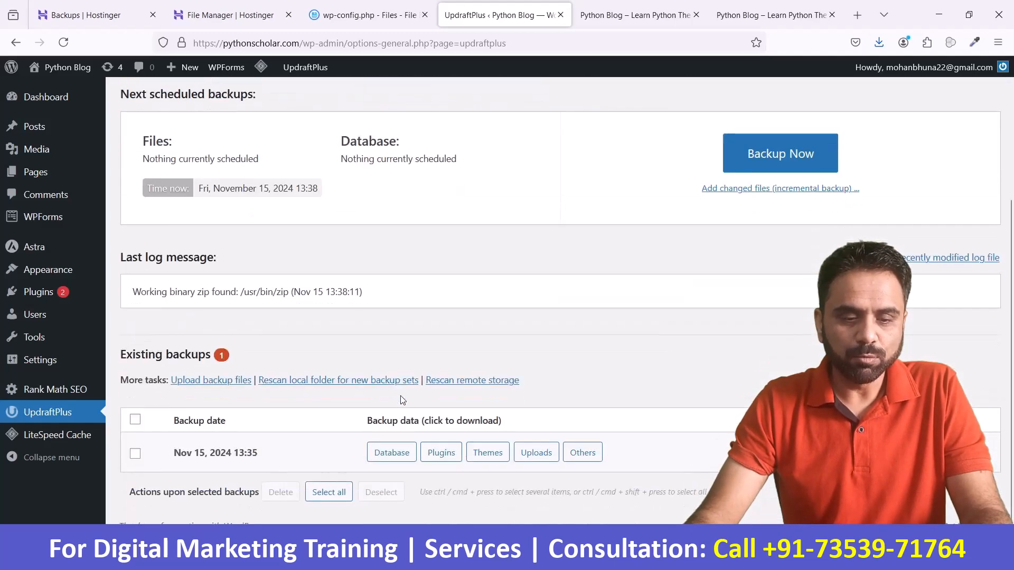
{"action": "scroll", "coordinate": [402, 399], "scroll_direction": "up", "scroll_amount": 3}
{"action": "scroll", "coordinate": [407, 359], "scroll_direction": "down", "scroll_amount": 3}
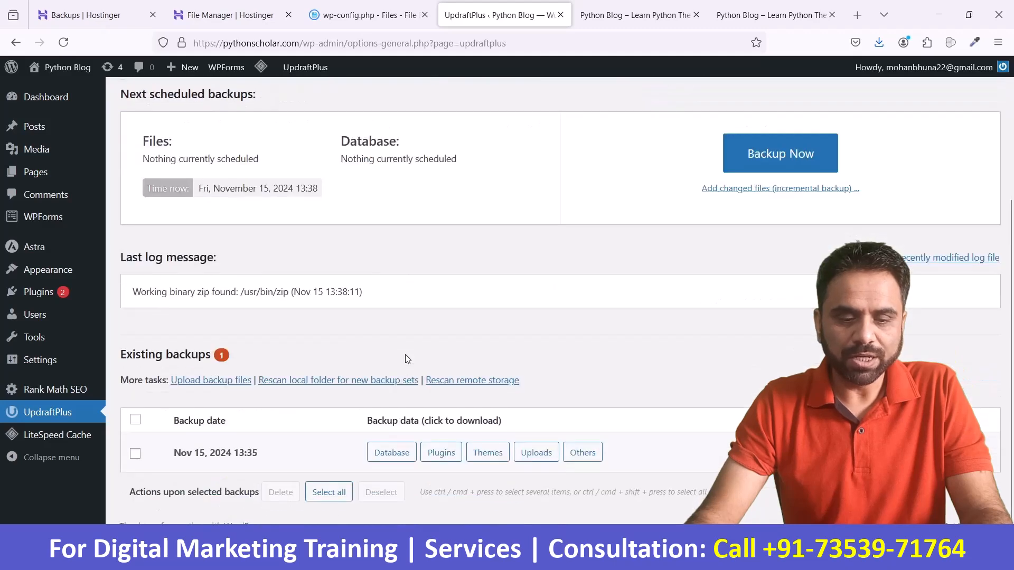
{"action": "left_click", "coordinate": [136, 454]}
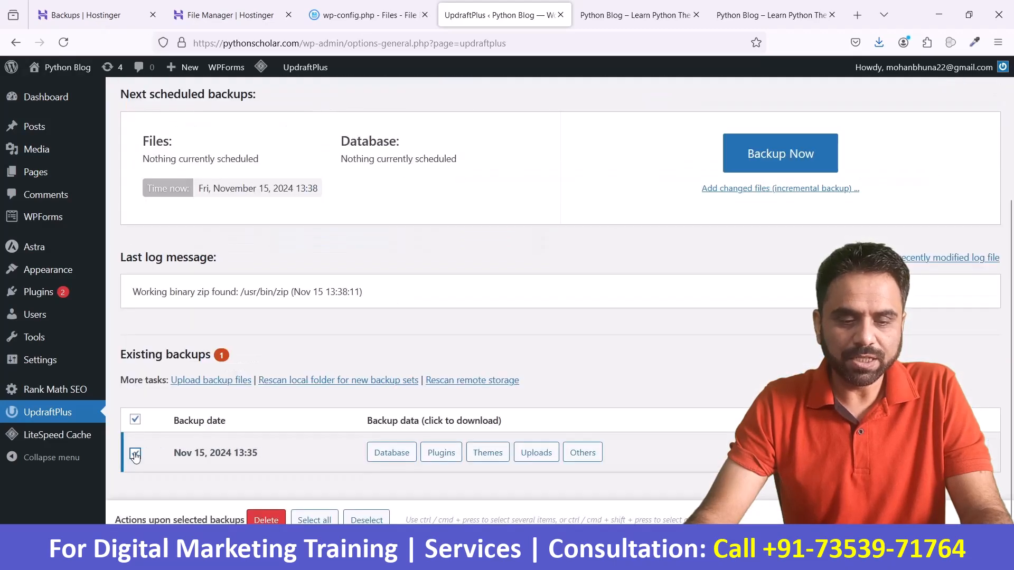
{"action": "left_click", "coordinate": [258, 521]}
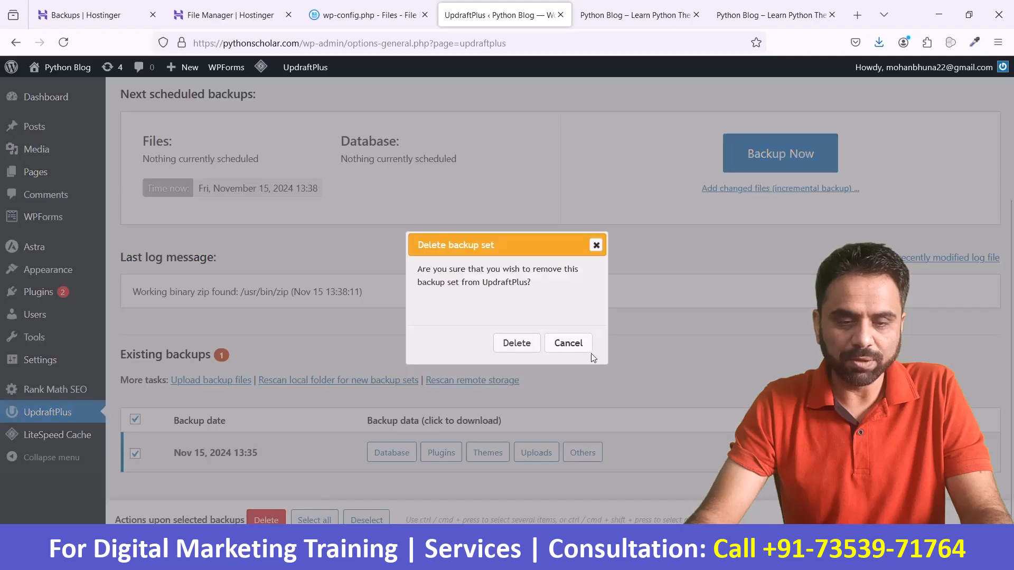
{"action": "left_click", "coordinate": [519, 344]}
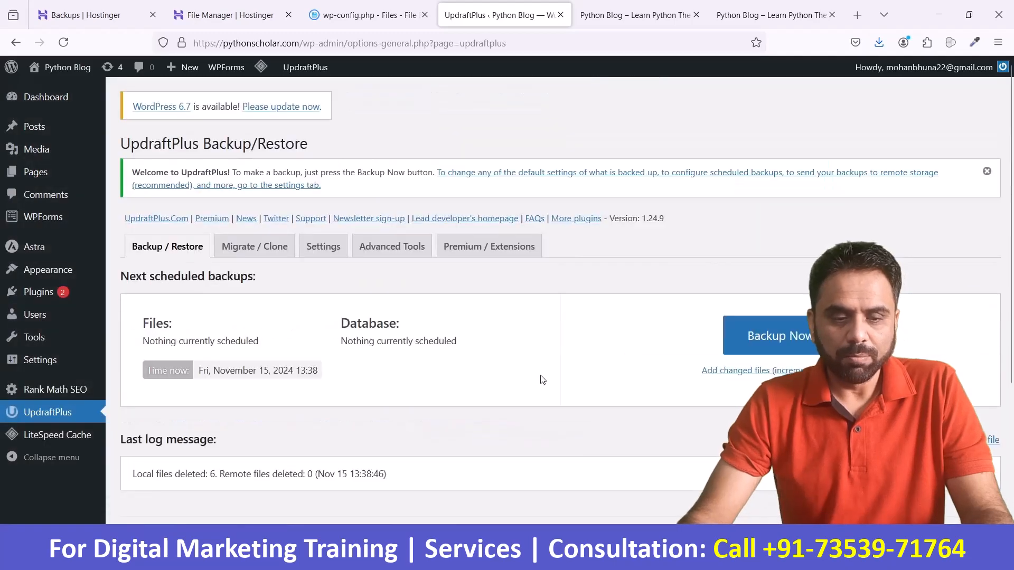
Step: Upload the plugins, themes, uploads, others and db backup files from the Downloads folder to UpdraftPlus
{"action": "scroll", "coordinate": [541, 378], "scroll_direction": "down", "scroll_amount": 4}
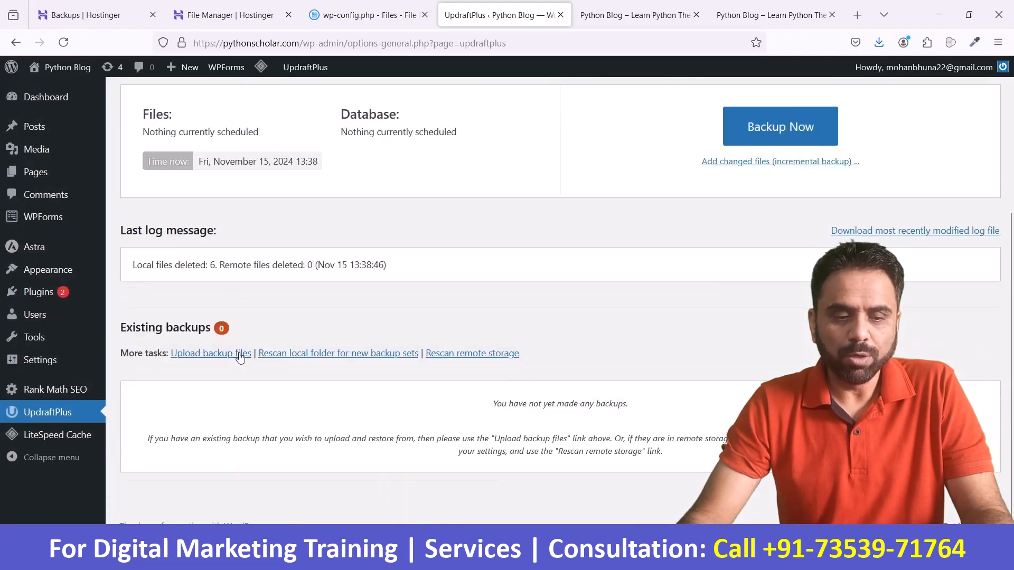
{"action": "left_click", "coordinate": [246, 357]}
{"action": "scroll", "coordinate": [581, 372], "scroll_direction": "down", "scroll_amount": 3}
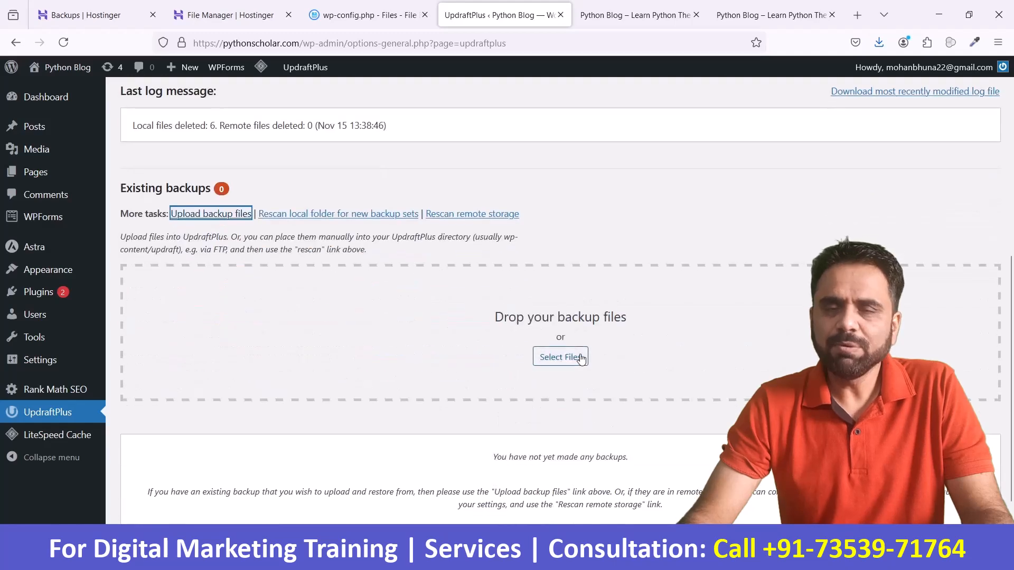
{"action": "left_click", "coordinate": [560, 357]}
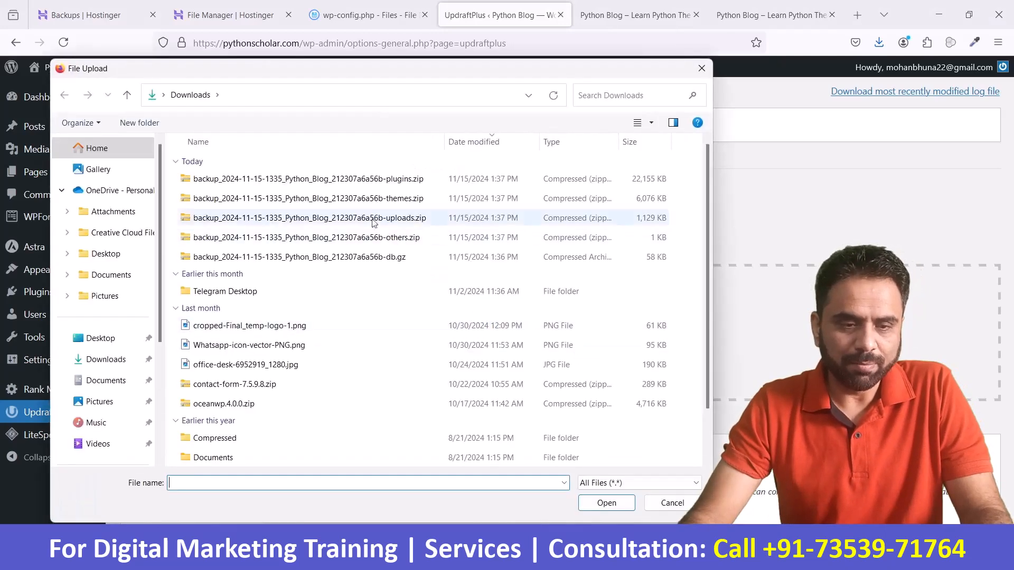
{"action": "left_click", "coordinate": [351, 181]}
{"action": "left_click", "coordinate": [350, 200], "text": "shift"}
{"action": "left_click", "coordinate": [352, 257], "text": "shift"}
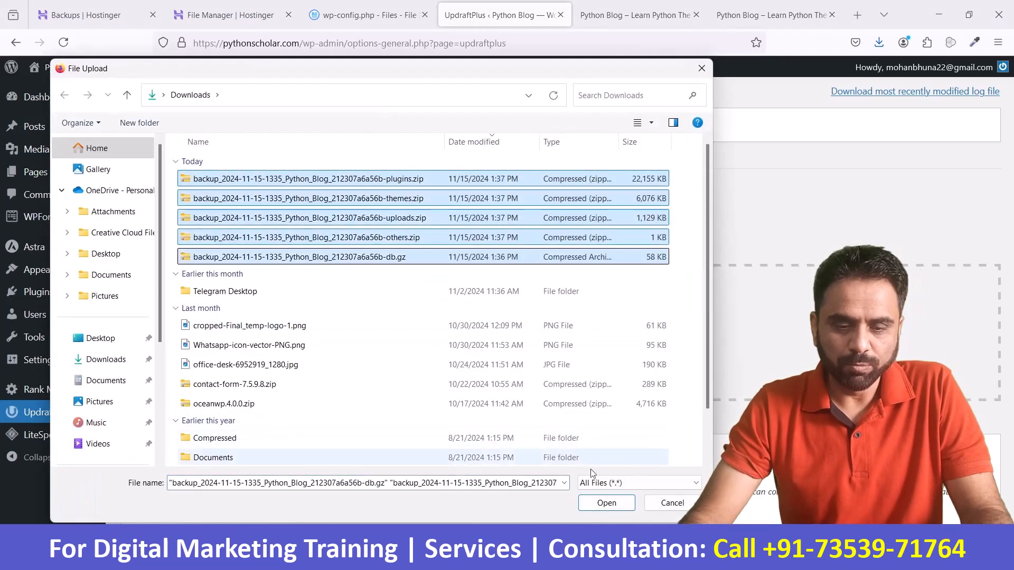
{"action": "left_click", "coordinate": [606, 503]}
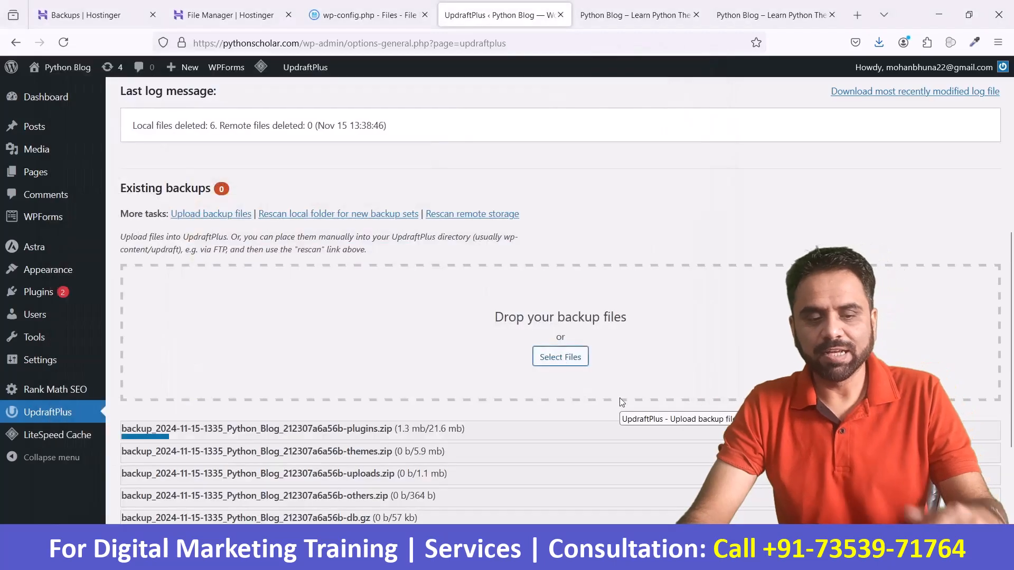
{"action": "scroll", "coordinate": [428, 353], "scroll_direction": "down", "scroll_amount": 2}
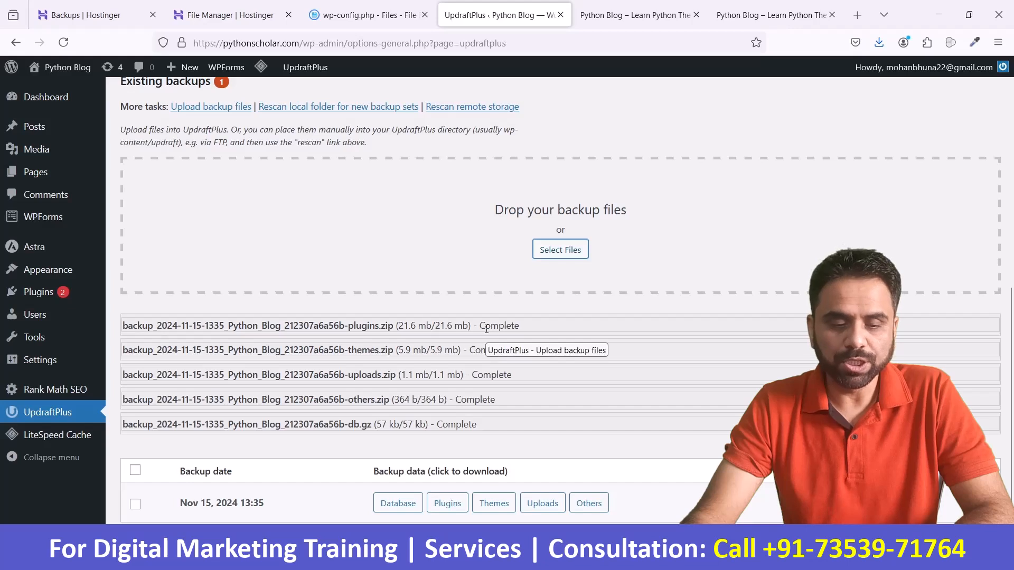
{"action": "scroll", "coordinate": [431, 461], "scroll_direction": "down", "scroll_amount": 2}
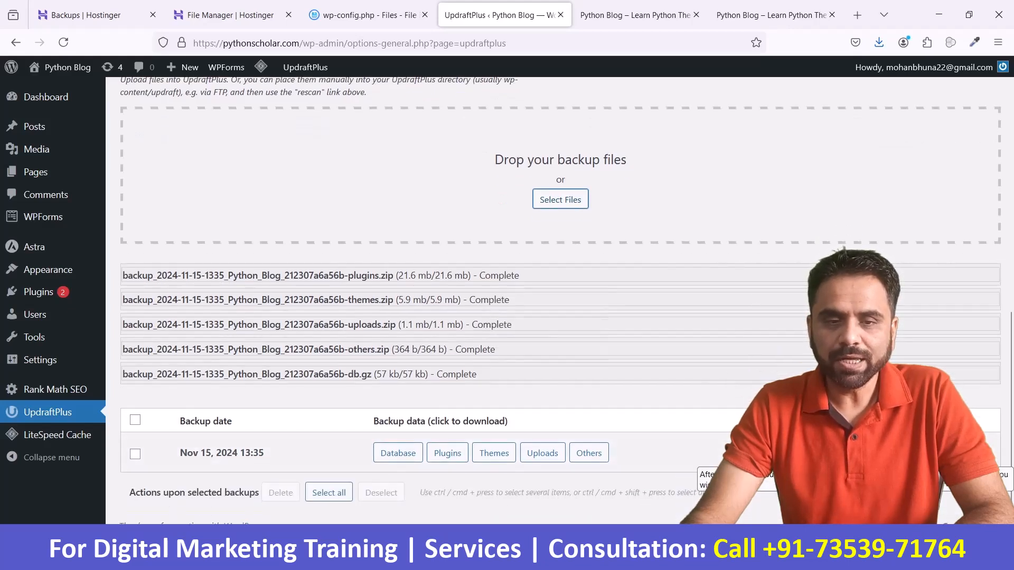
Step: Reload the pythonscholar.com homepage to check the site's navigation menu after the page deletion
{"action": "left_click", "coordinate": [666, 20]}
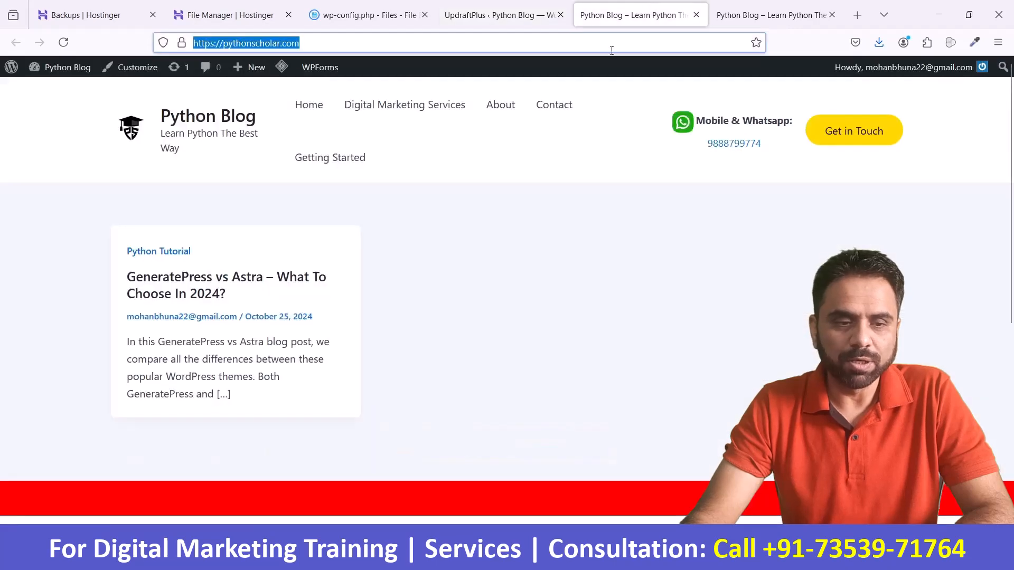
{"action": "left_click", "coordinate": [419, 43]}
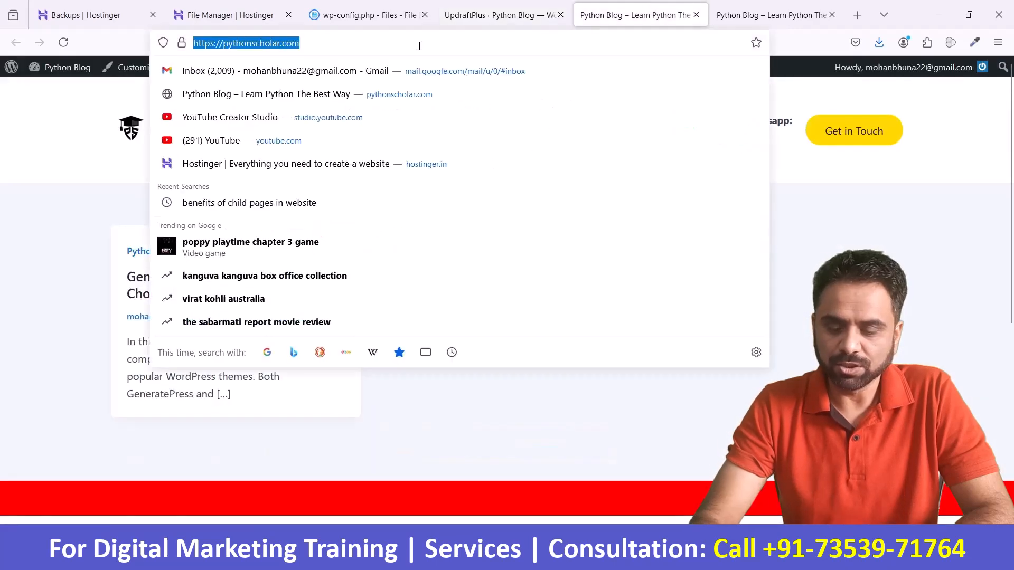
{"action": "key", "text": "Return"}
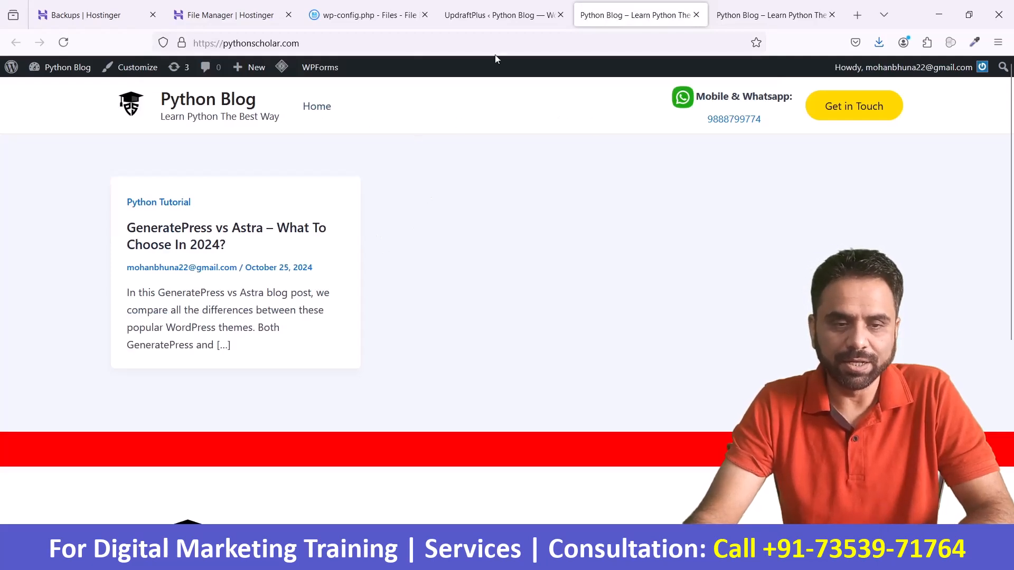
Step: Restore the Plugins, Themes, Uploads, Others and Database components from the Nov 15, 2024 13:35 backup set in UpdraftPlus
{"action": "left_click", "coordinate": [496, 14]}
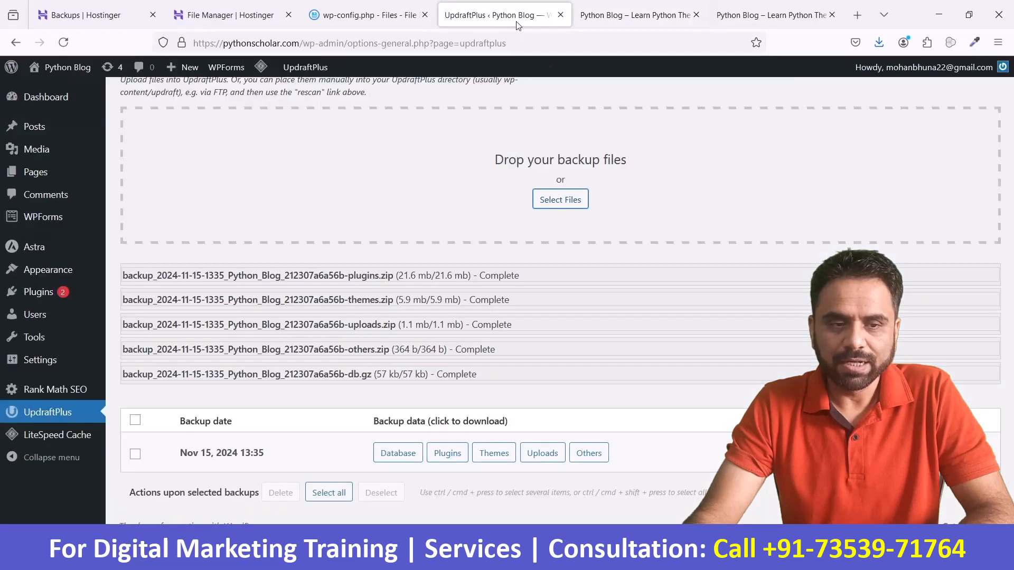
{"action": "left_click", "coordinate": [854, 453]}
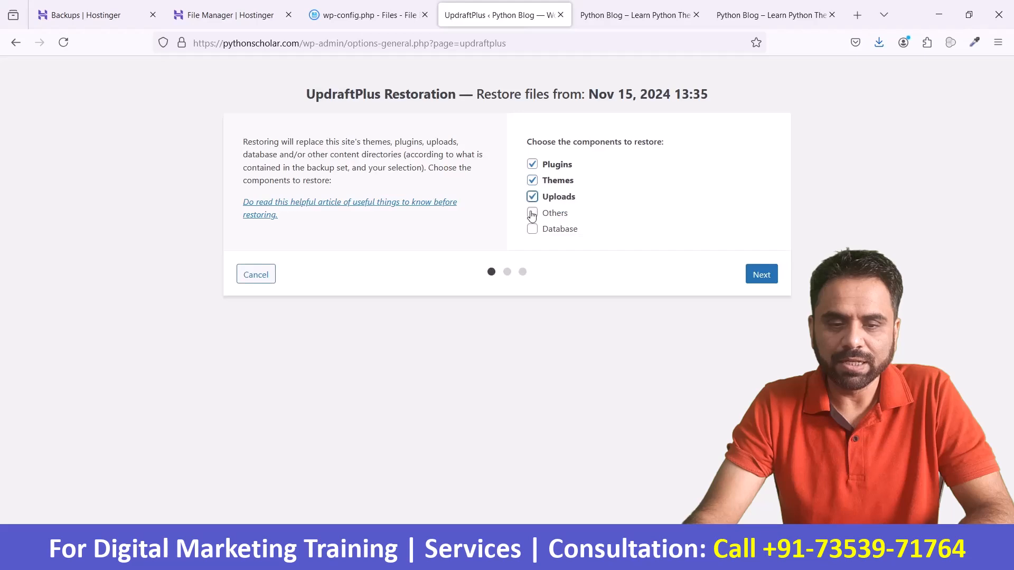
{"action": "left_click", "coordinate": [760, 275]}
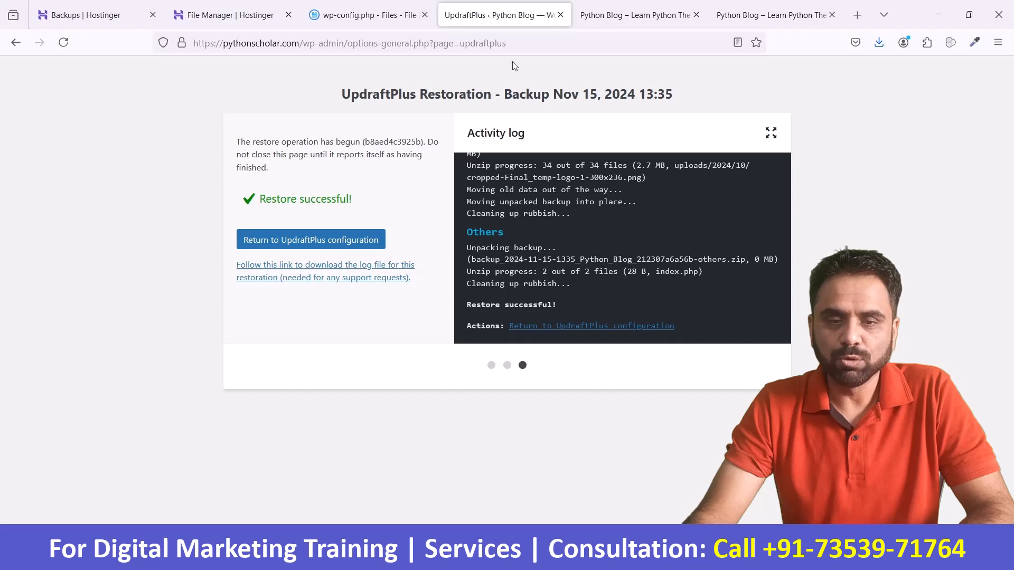
{"action": "left_click", "coordinate": [615, 16]}
{"action": "left_click", "coordinate": [614, 34]}
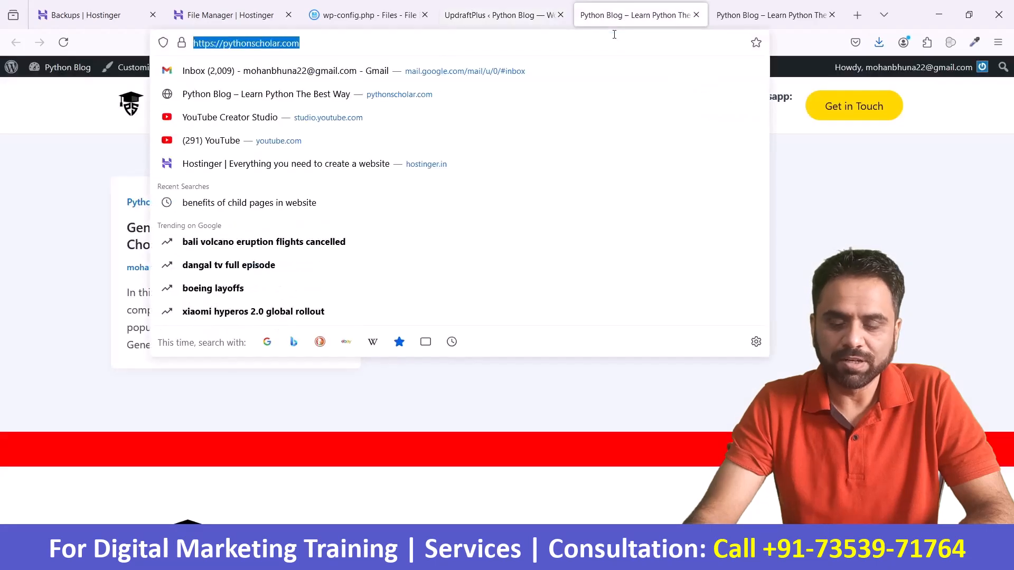
{"action": "key", "text": "Escape"}
{"action": "left_click", "coordinate": [498, 5]}
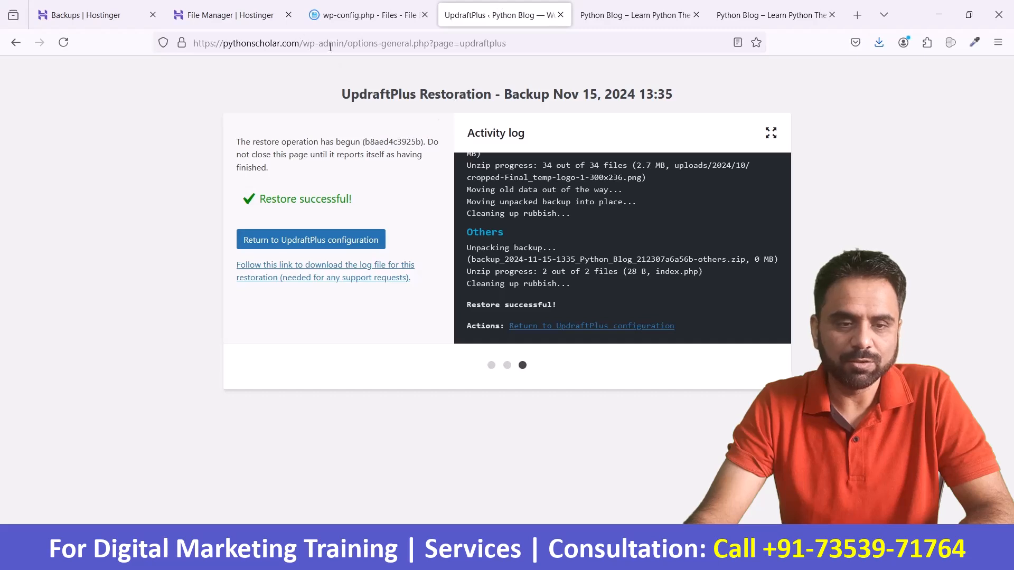
Step: Open the site's wp-admin dashboard and view the list of all pages to check the restored pages
{"action": "left_click_drag", "start_coordinate": [344, 44], "coordinate": [506, 43]}
{"action": "key", "text": "BackSpace"}
{"action": "key", "text": "Return"}
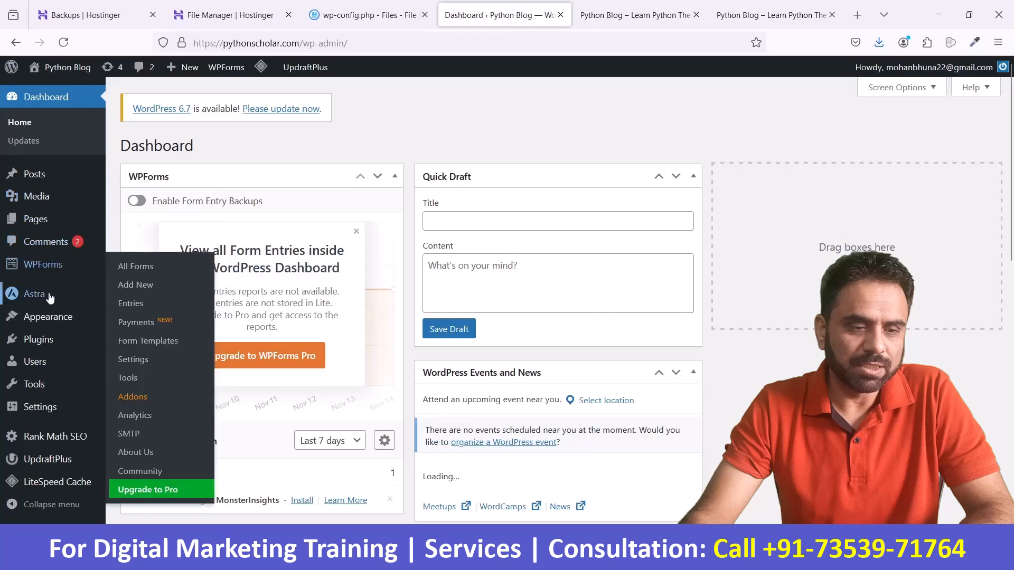
{"action": "left_click", "coordinate": [118, 220]}
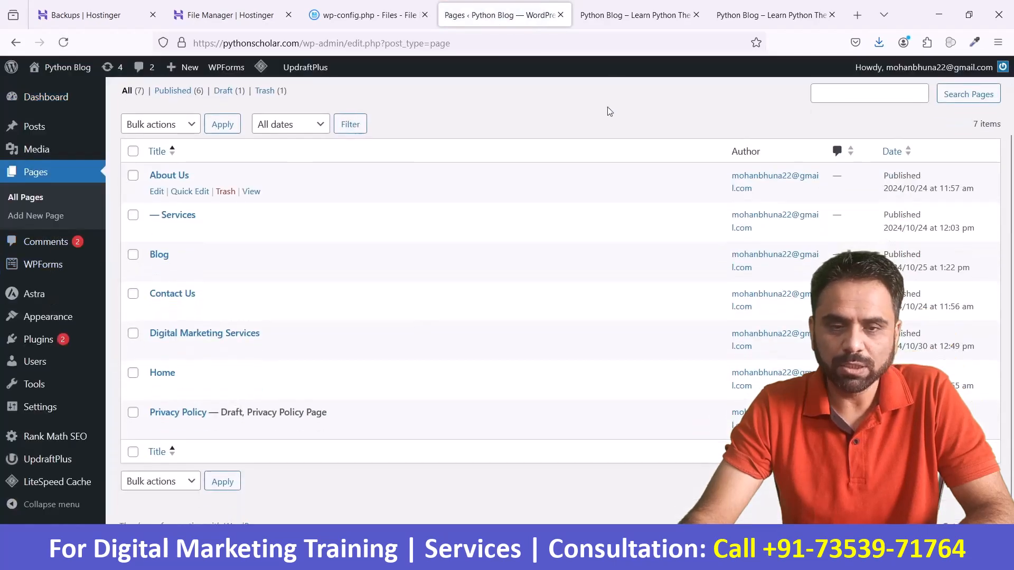
Step: Reload the pythonscholar.com homepage to check its navigation menu after the restore
{"action": "left_click", "coordinate": [607, 15]}
{"action": "left_click", "coordinate": [608, 43]}
{"action": "key", "text": "Return"}
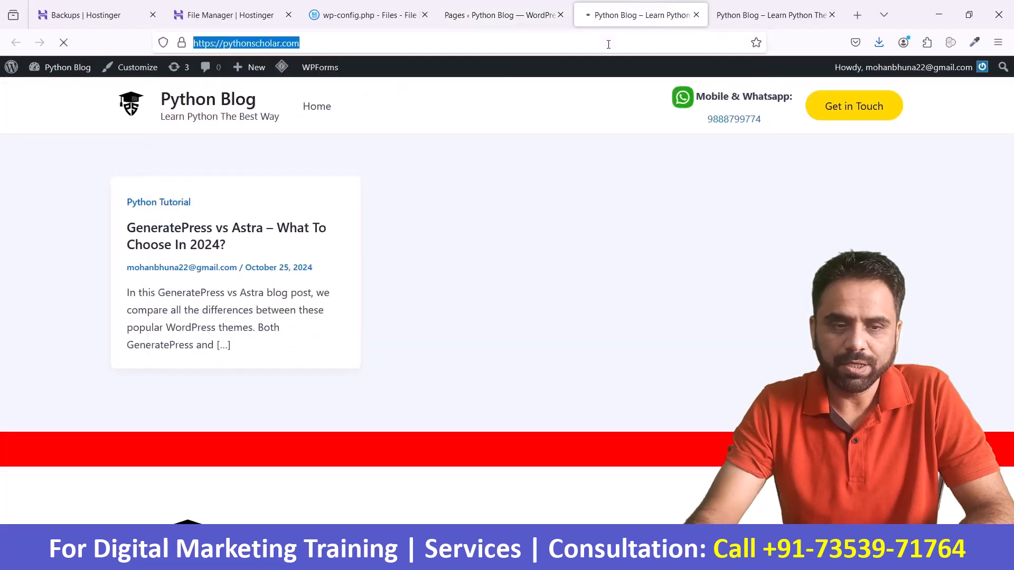
Step: Purge all LiteSpeed caches and reload the pythonscholar.com homepage
{"action": "left_click", "coordinate": [505, 14]}
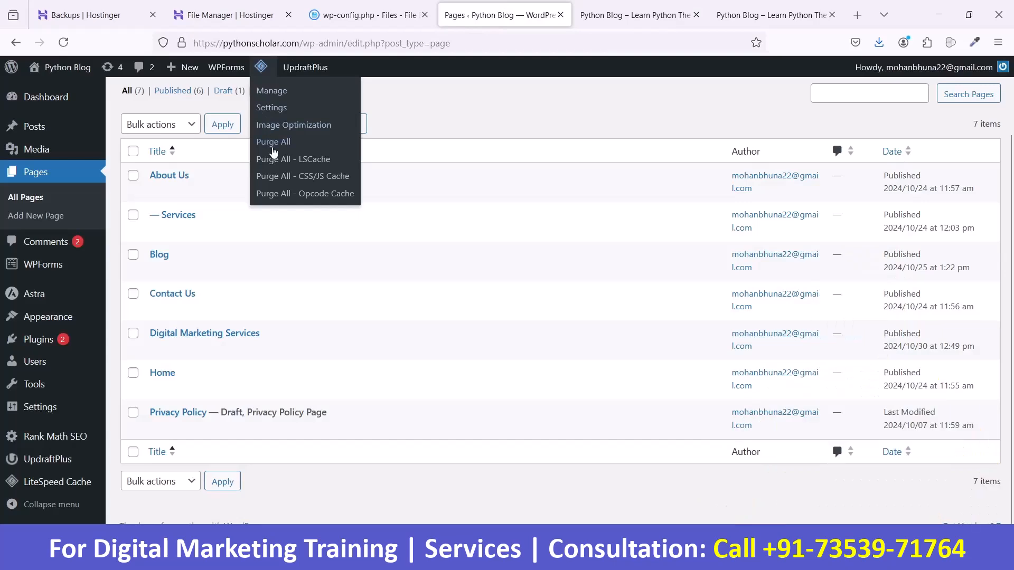
{"action": "left_click", "coordinate": [631, 15]}
{"action": "left_click", "coordinate": [624, 37]}
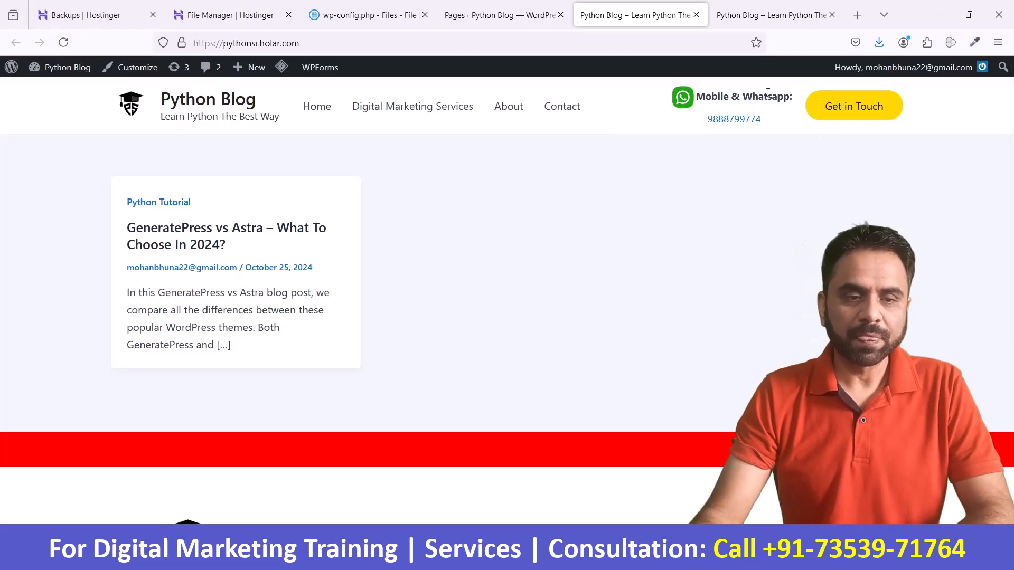
Step: In the UpdraftPlus settings, set both the files backup schedule and the database backup schedule to Weekly
{"action": "left_click", "coordinate": [497, 5]}
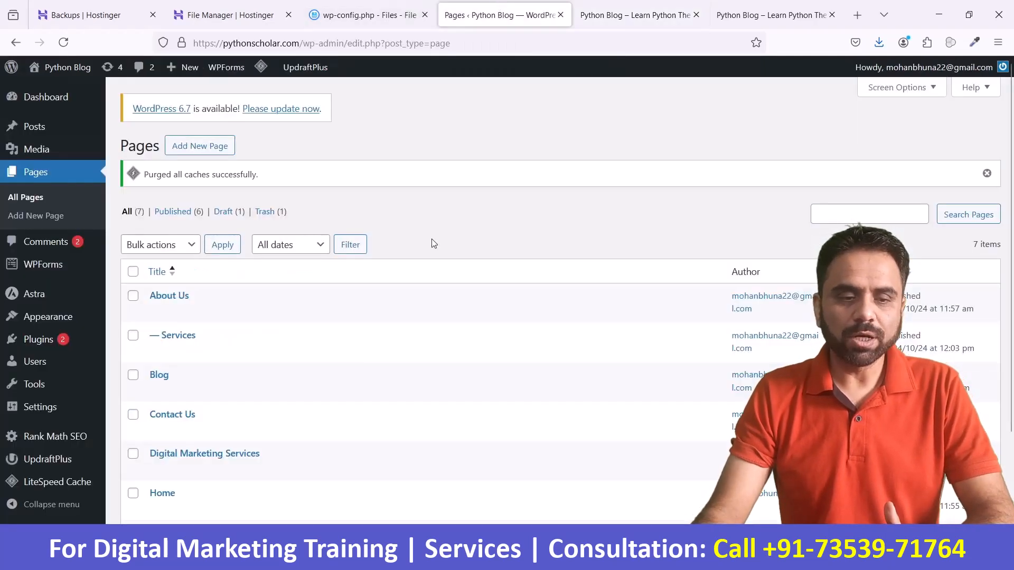
{"action": "scroll", "coordinate": [432, 239], "scroll_direction": "down", "scroll_amount": 2}
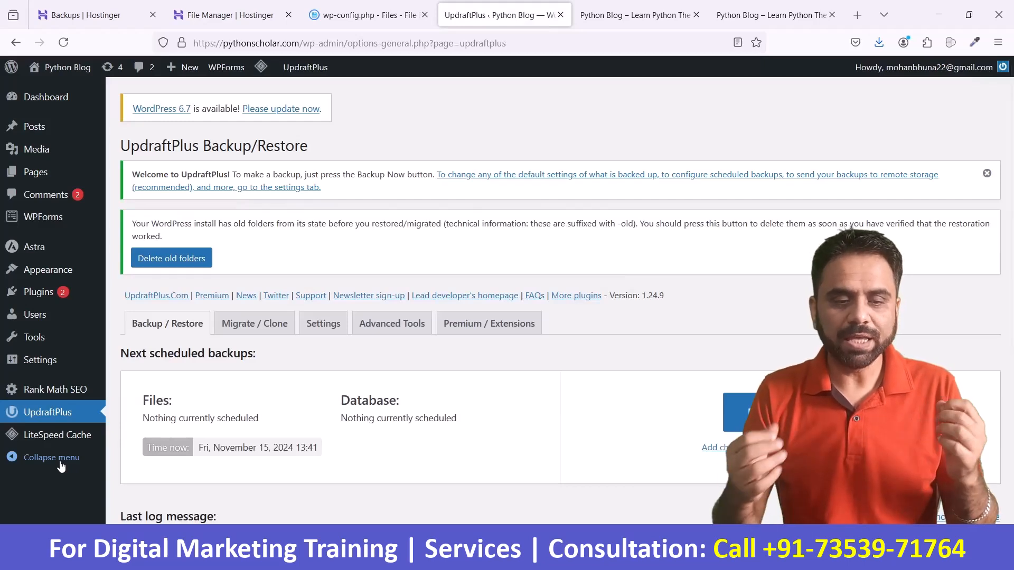
{"action": "left_click", "coordinate": [323, 325]}
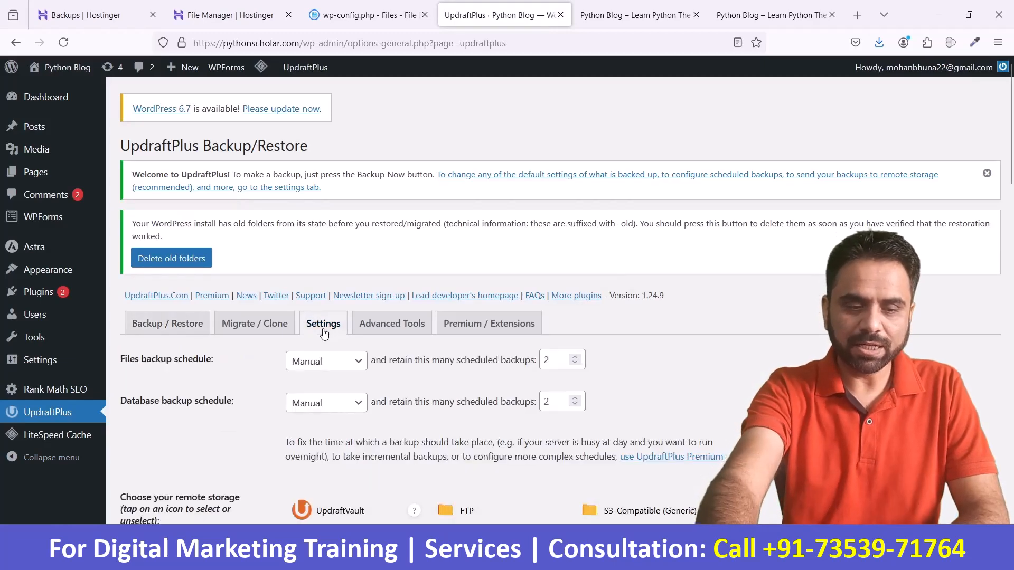
{"action": "scroll", "coordinate": [327, 317], "scroll_direction": "down", "scroll_amount": 3}
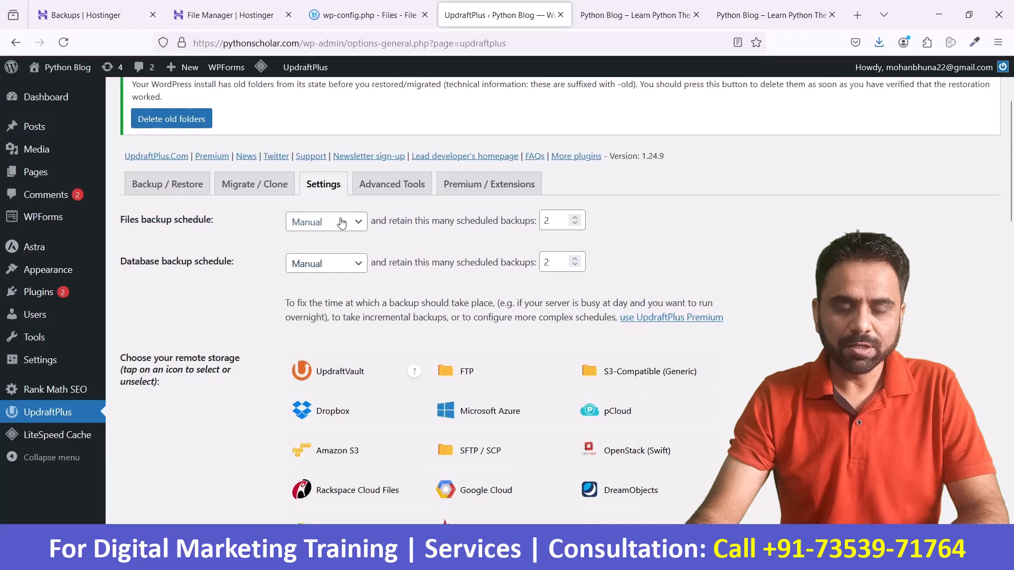
{"action": "left_click", "coordinate": [341, 222]}
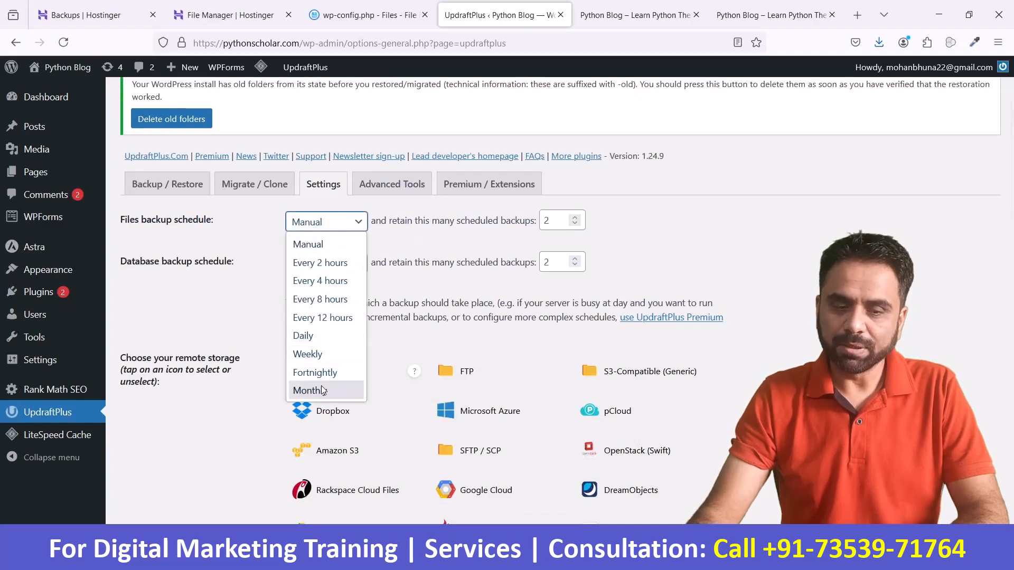
{"action": "left_click", "coordinate": [312, 353]}
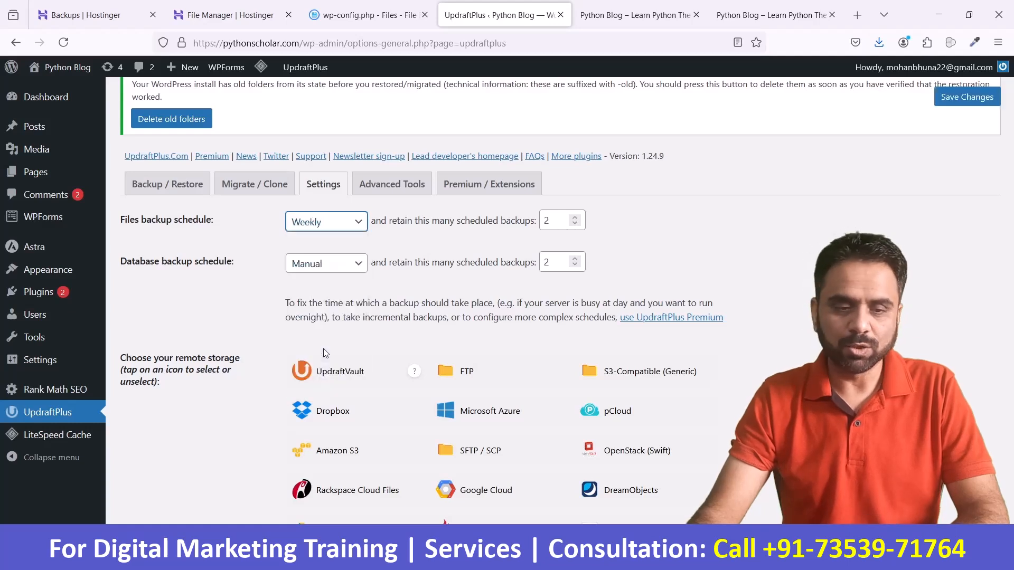
{"action": "left_click", "coordinate": [363, 269]}
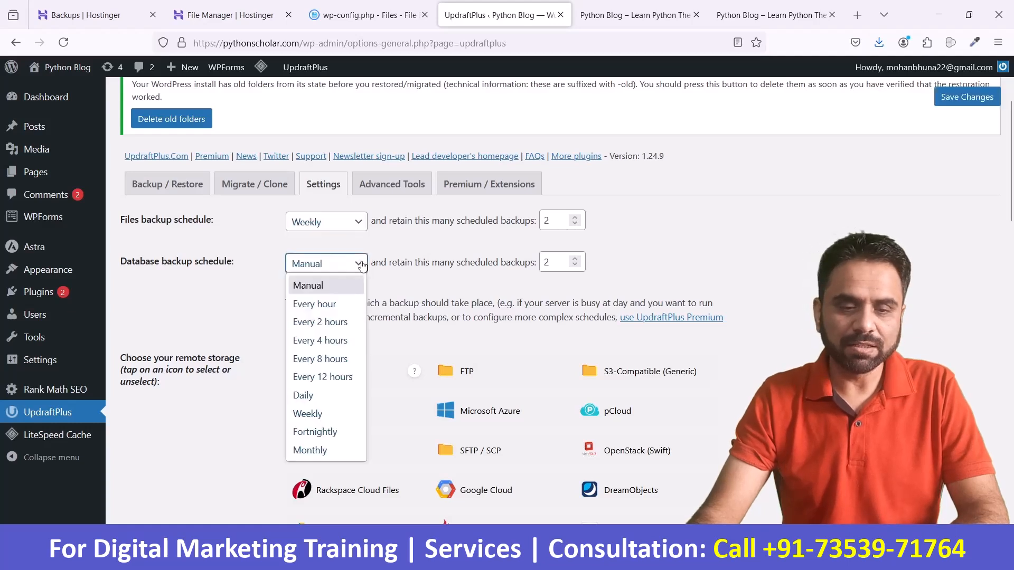
{"action": "left_click", "coordinate": [335, 411]}
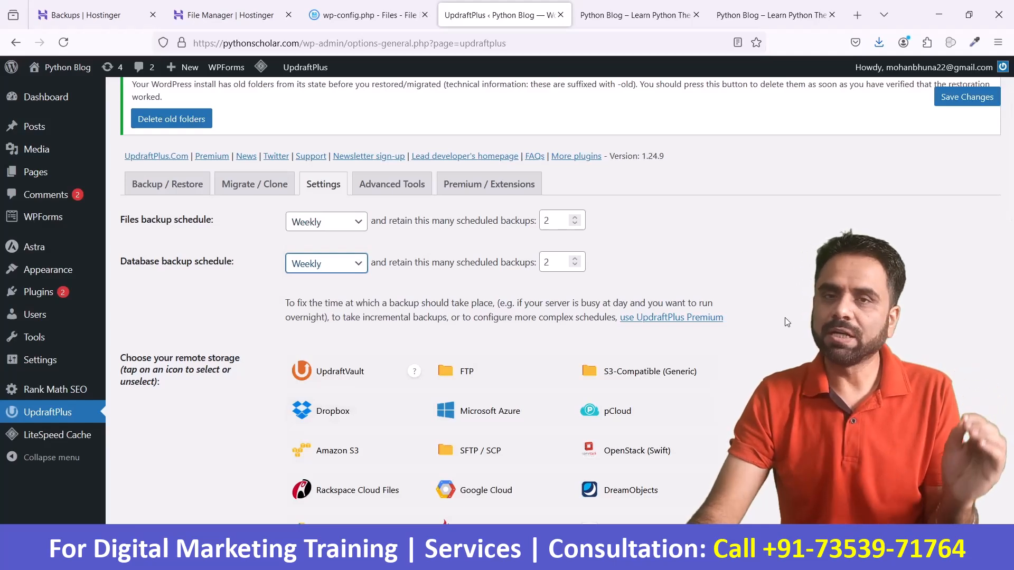
Step: Review the remote storage and files backup options and choose Google Drive as the remote storage
{"action": "scroll", "coordinate": [787, 322], "scroll_direction": "down", "scroll_amount": 5}
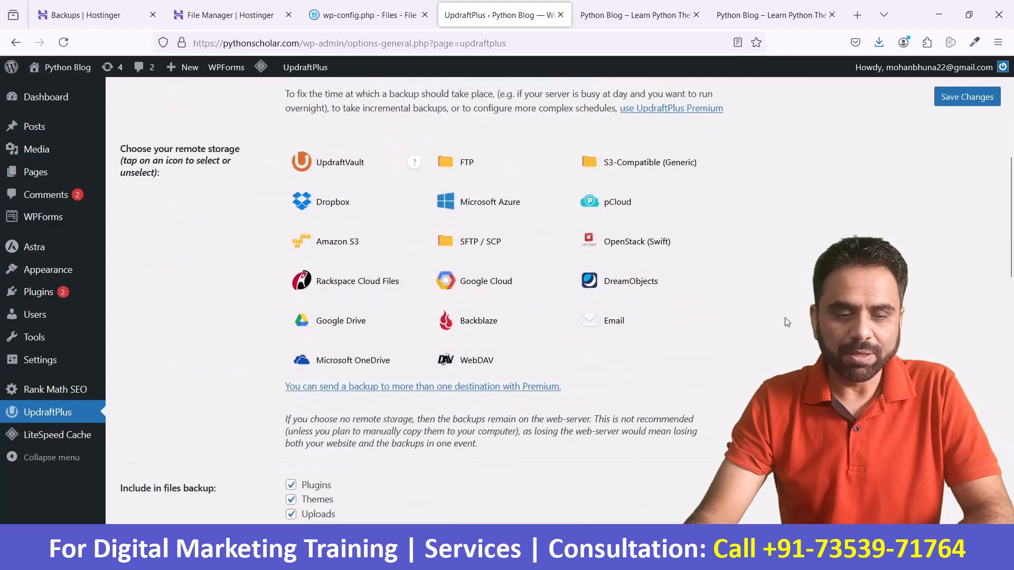
{"action": "scroll", "coordinate": [786, 321], "scroll_direction": "down", "scroll_amount": 1}
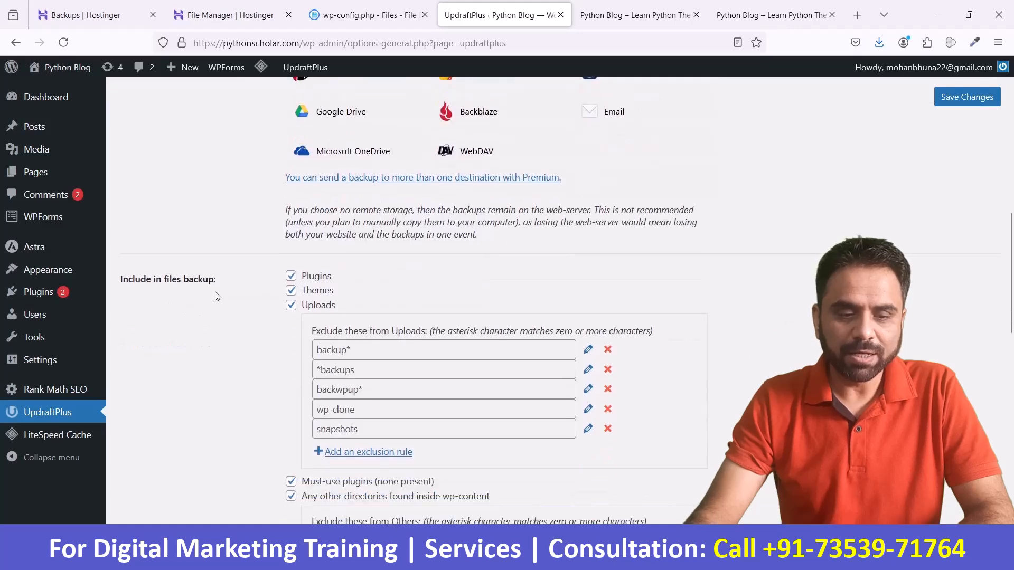
{"action": "scroll", "coordinate": [391, 319], "scroll_direction": "down", "scroll_amount": 2}
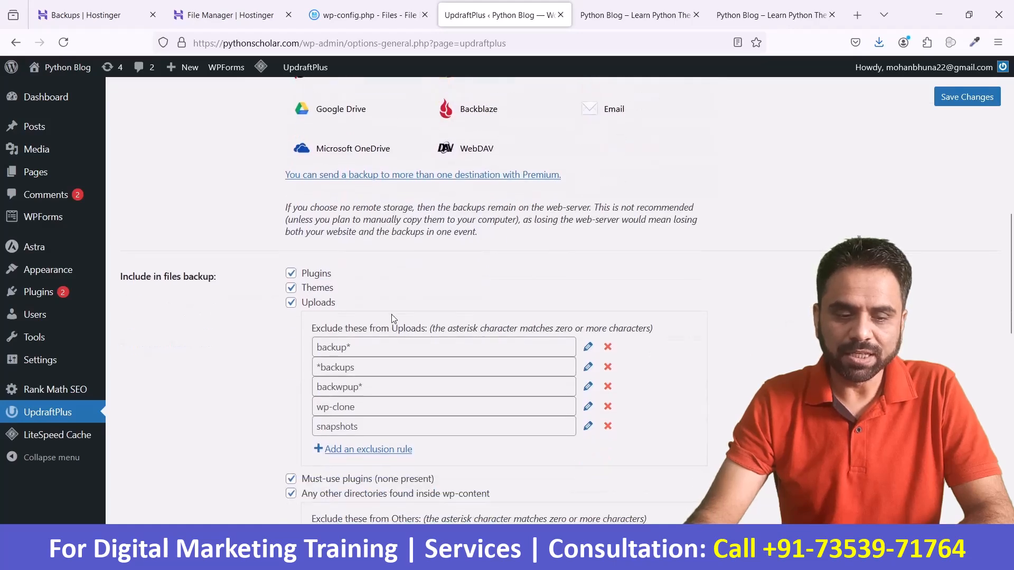
{"action": "scroll", "coordinate": [391, 351], "scroll_direction": "down", "scroll_amount": 3}
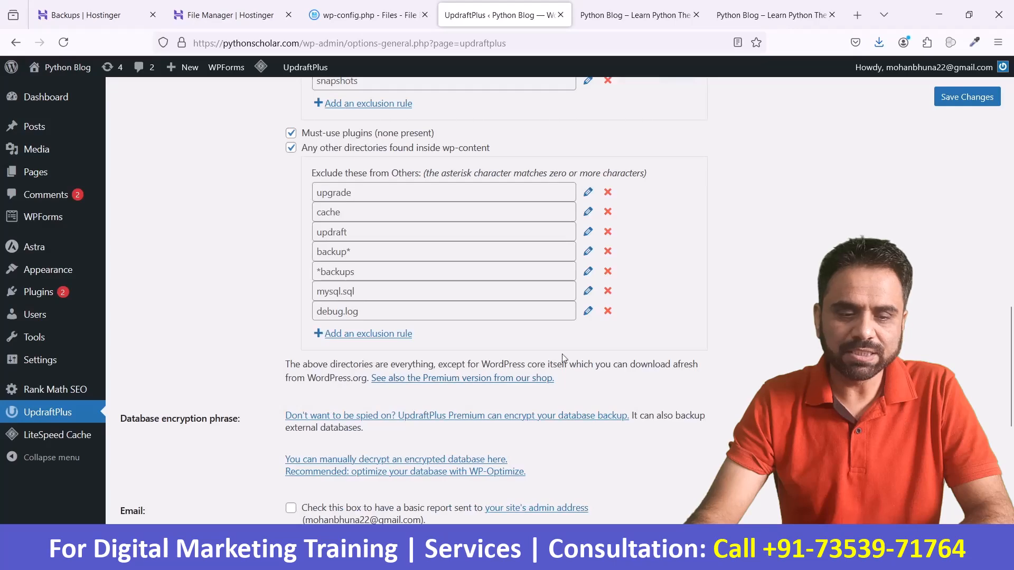
{"action": "scroll", "coordinate": [731, 368], "scroll_direction": "up", "scroll_amount": 15}
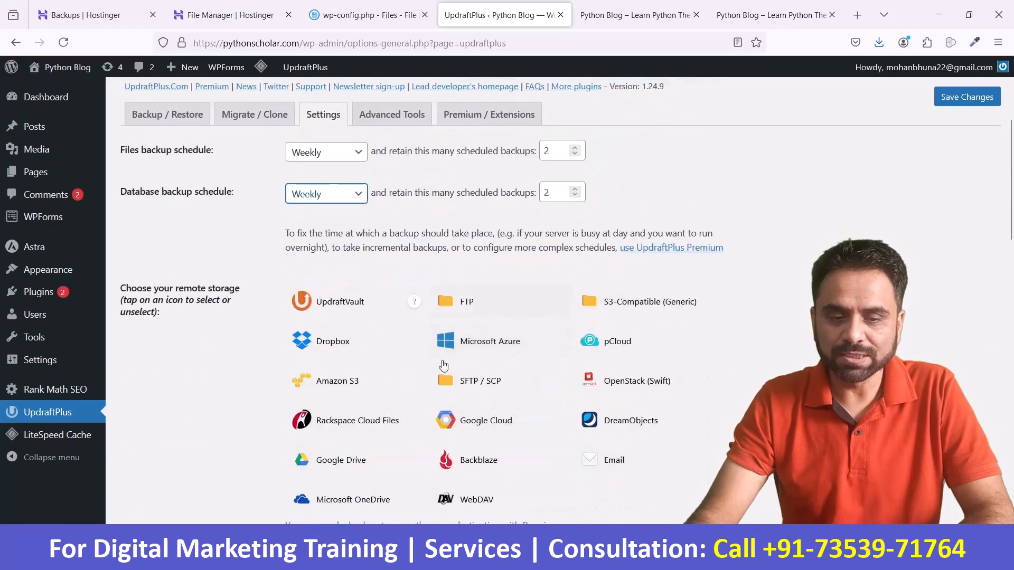
{"action": "scroll", "coordinate": [718, 362], "scroll_direction": "down", "scroll_amount": 1}
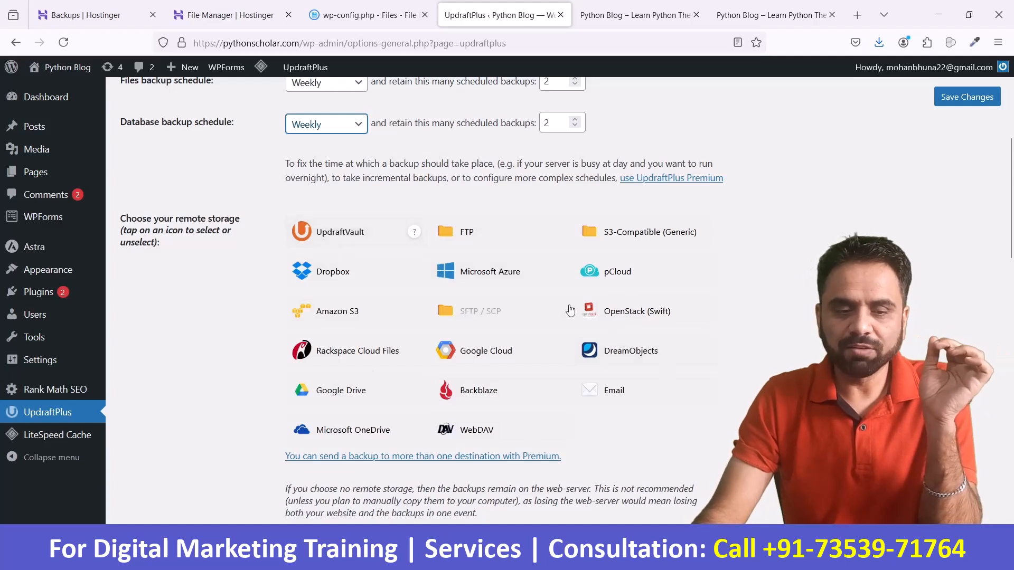
{"action": "left_click", "coordinate": [351, 389]}
Step: Examine the Google Drive authentication, backup schedule choices, included files and email report options in the UpdraftPlus settings
{"action": "scroll", "coordinate": [438, 368], "scroll_direction": "down", "scroll_amount": 5}
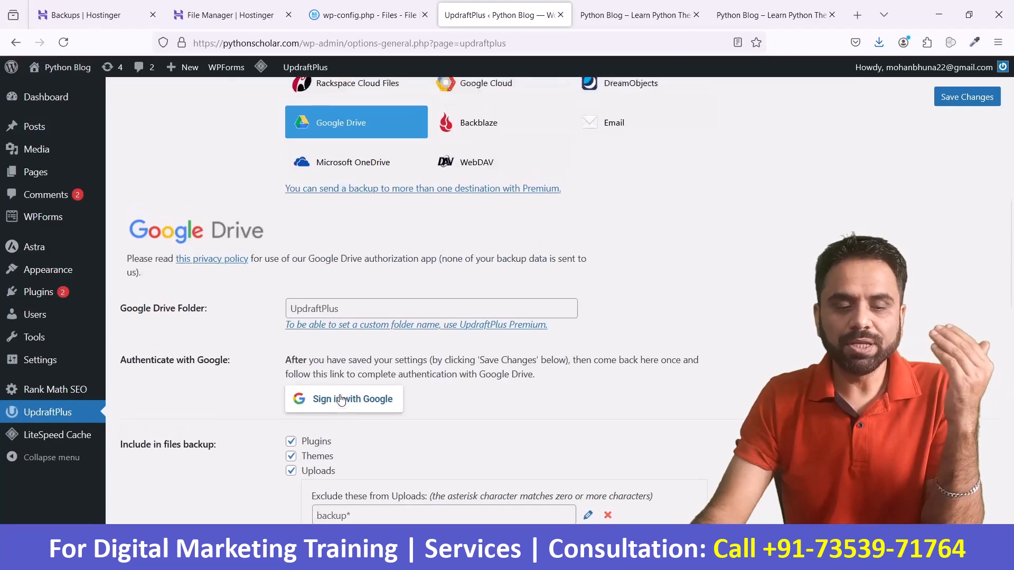
{"action": "scroll", "coordinate": [340, 400], "scroll_direction": "down", "scroll_amount": 11}
{"action": "scroll", "coordinate": [340, 394], "scroll_direction": "down", "scroll_amount": 5}
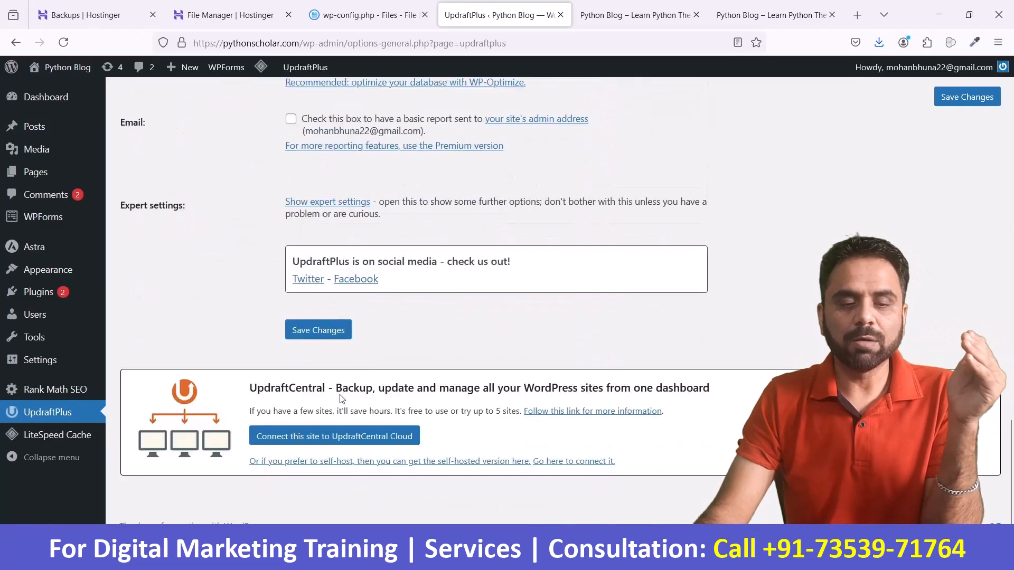
{"action": "scroll", "coordinate": [341, 400], "scroll_direction": "up", "scroll_amount": 18}
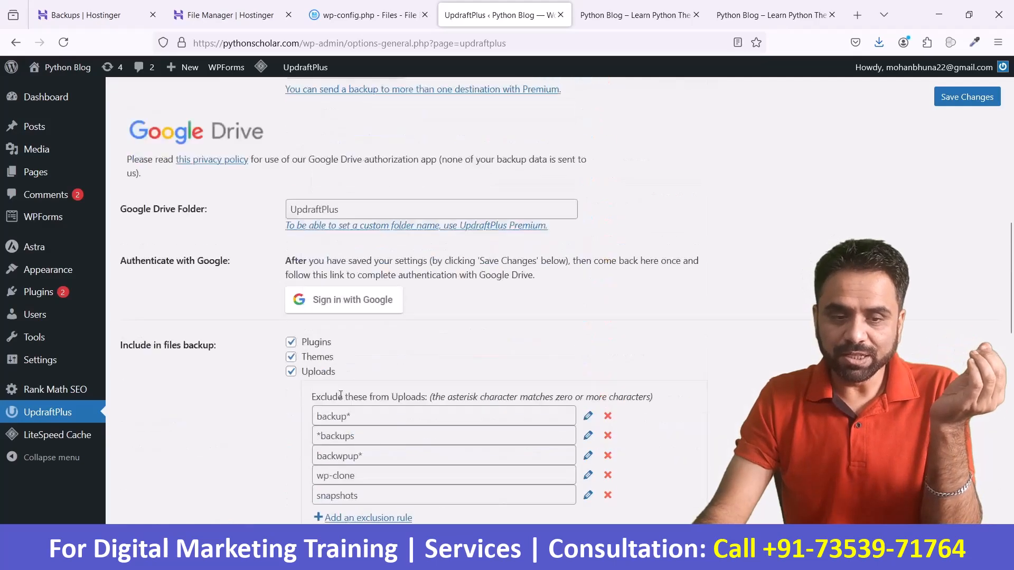
{"action": "scroll", "coordinate": [353, 189], "scroll_direction": "up", "scroll_amount": 2}
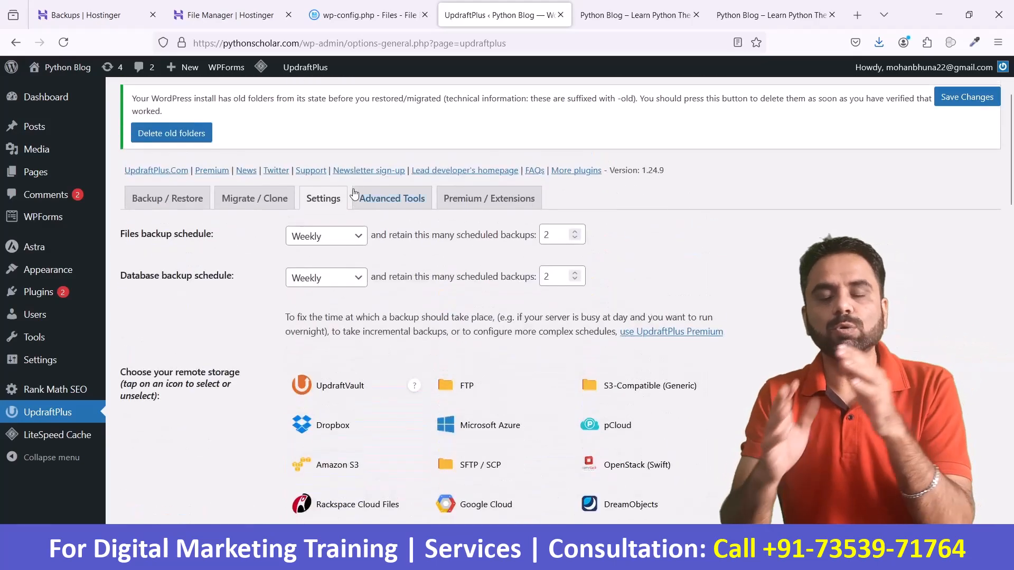
{"action": "left_click", "coordinate": [334, 239]}
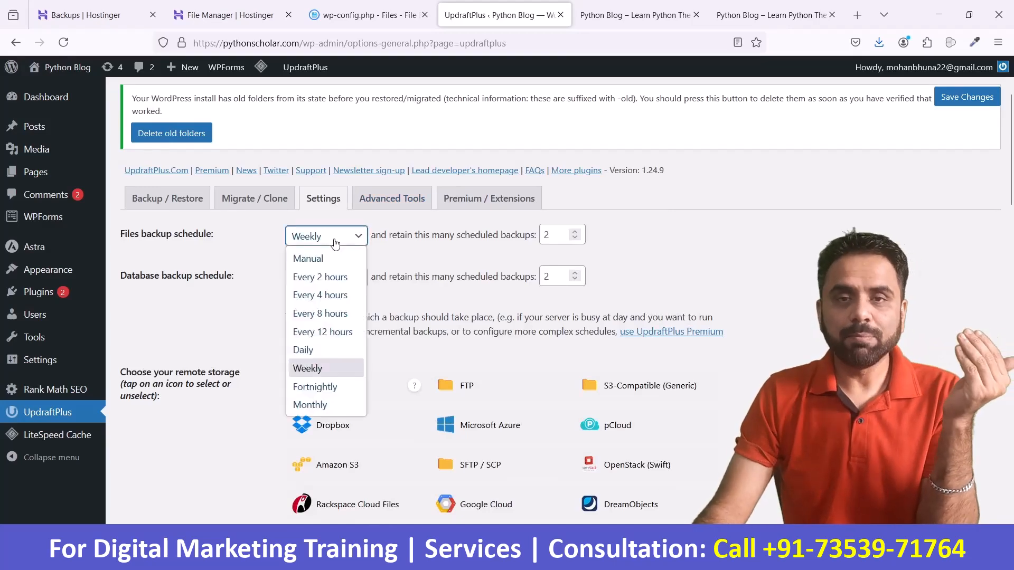
{"action": "left_click", "coordinate": [764, 281]}
{"action": "scroll", "coordinate": [767, 300], "scroll_direction": "down", "scroll_amount": 6}
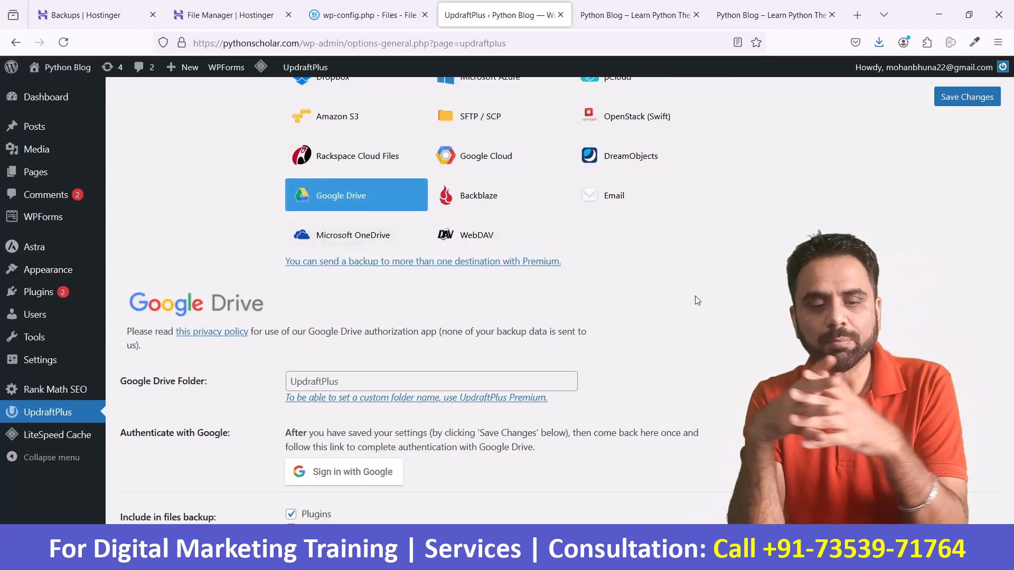
{"action": "scroll", "coordinate": [626, 306], "scroll_direction": "down", "scroll_amount": 4}
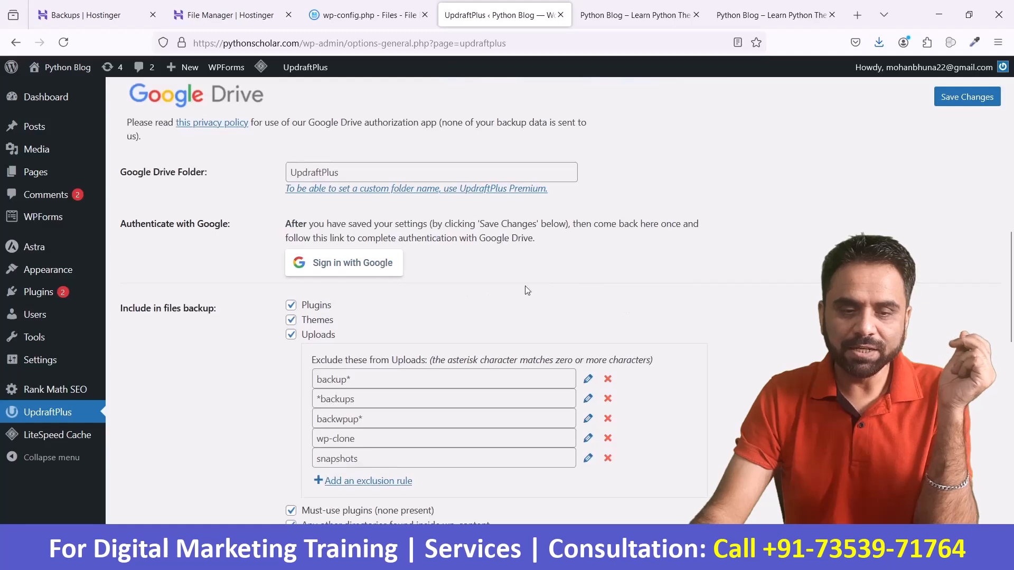
{"action": "scroll", "coordinate": [686, 306], "scroll_direction": "down", "scroll_amount": 12}
{"action": "scroll", "coordinate": [727, 306], "scroll_direction": "down", "scroll_amount": 3}
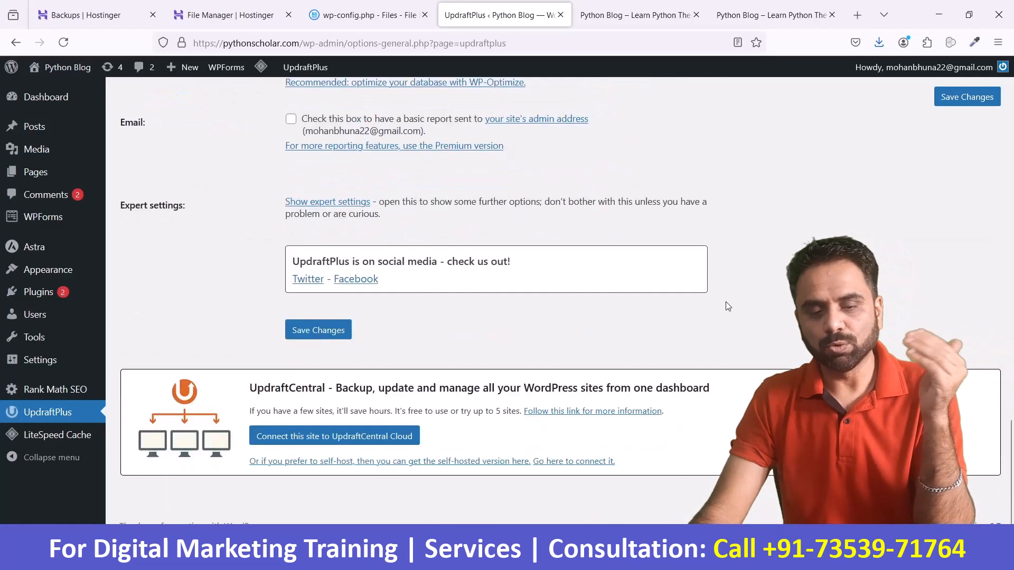